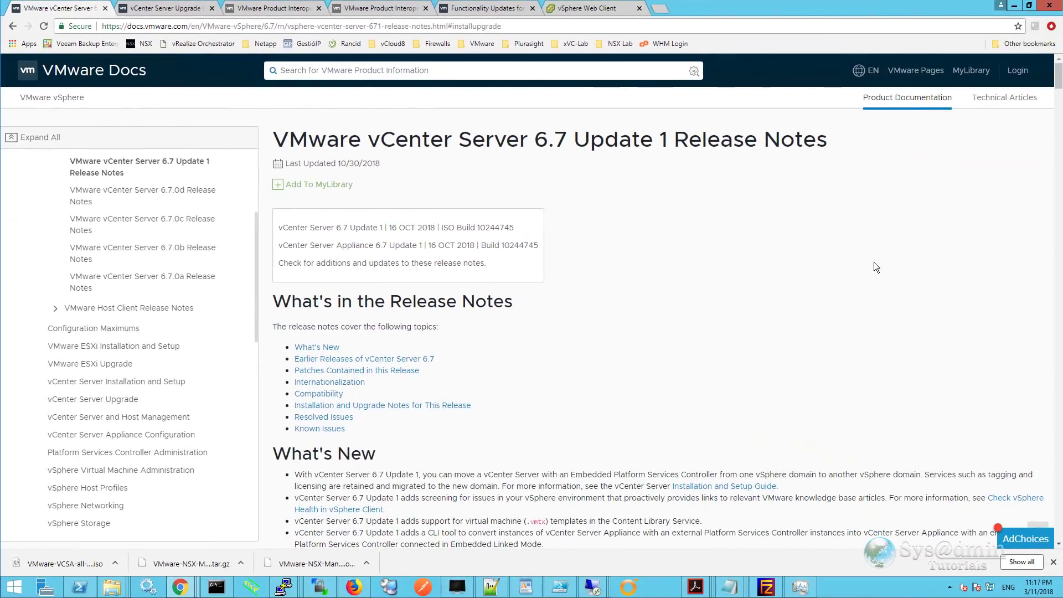
- Go to the Installation and Upgrade Notes in the vCenter Server 6.7 Update 1 release notes and review the linked vSphere Networking documentation
{"action": "left_click", "coordinate": [830, 68]}
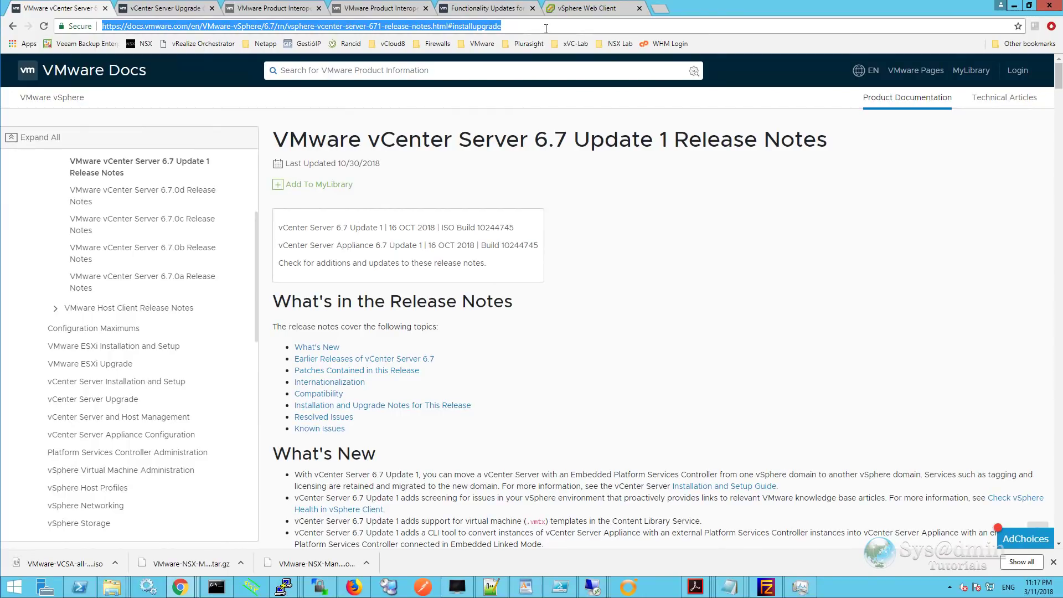
{"action": "left_click", "coordinate": [394, 410]}
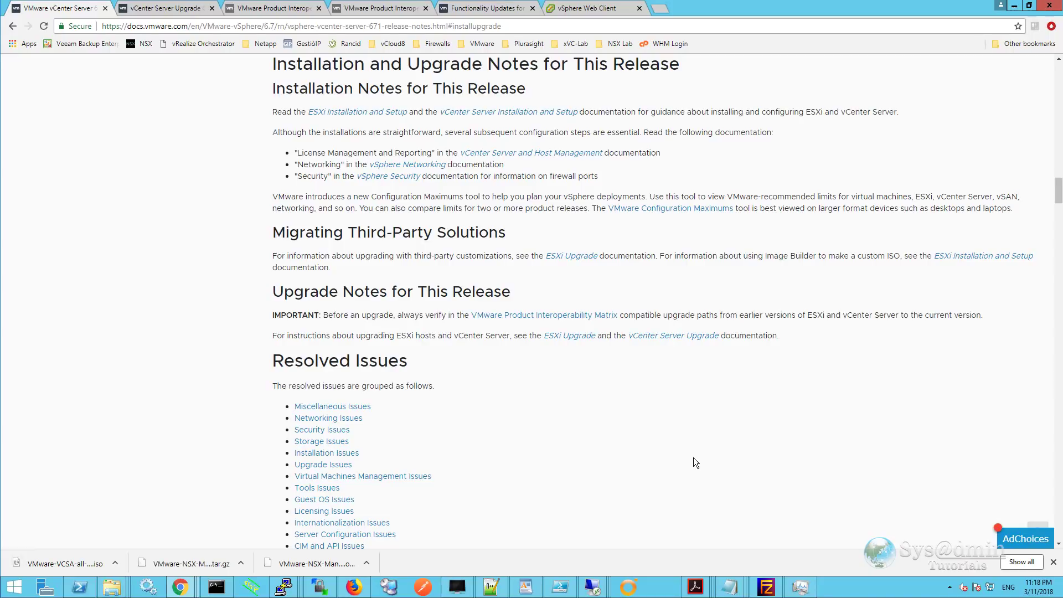
{"action": "right_click", "coordinate": [426, 165]}
{"action": "key", "text": "Escape"}
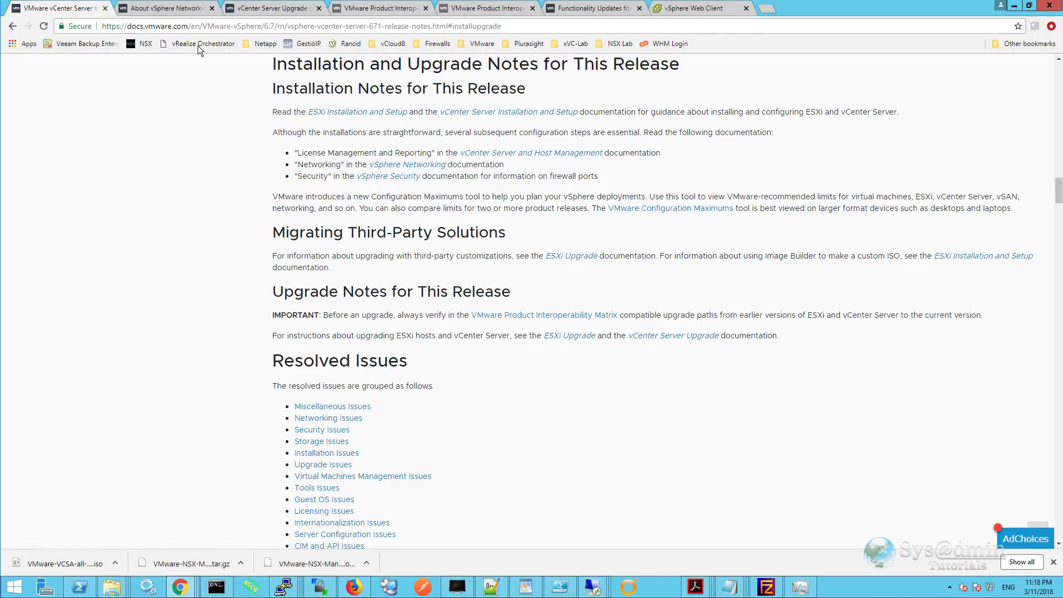
{"action": "left_click", "coordinate": [165, 9]}
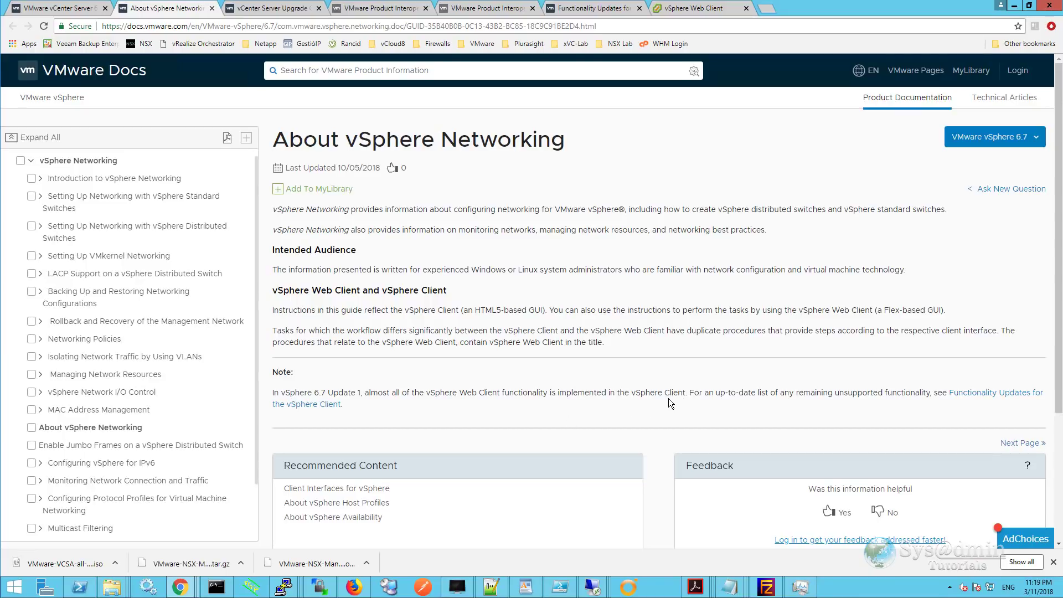
{"action": "left_click", "coordinate": [212, 9]}
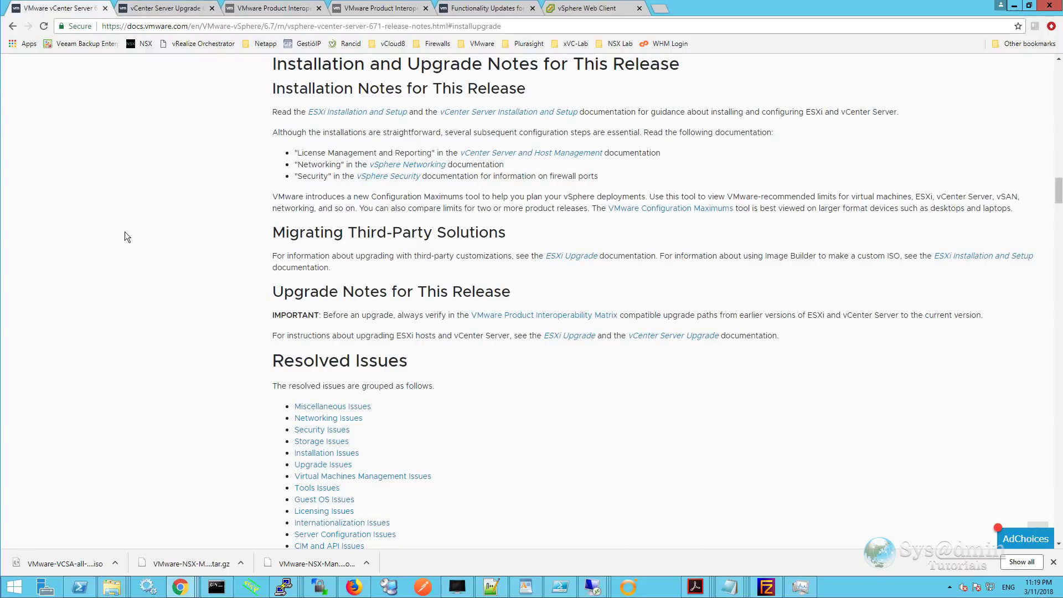
- Review the vCenter Server Upgrade guide and check the 6.5 U2 to 6.7.0 upgrade path in the VMware interoperability matrix
{"action": "left_click", "coordinate": [161, 9]}
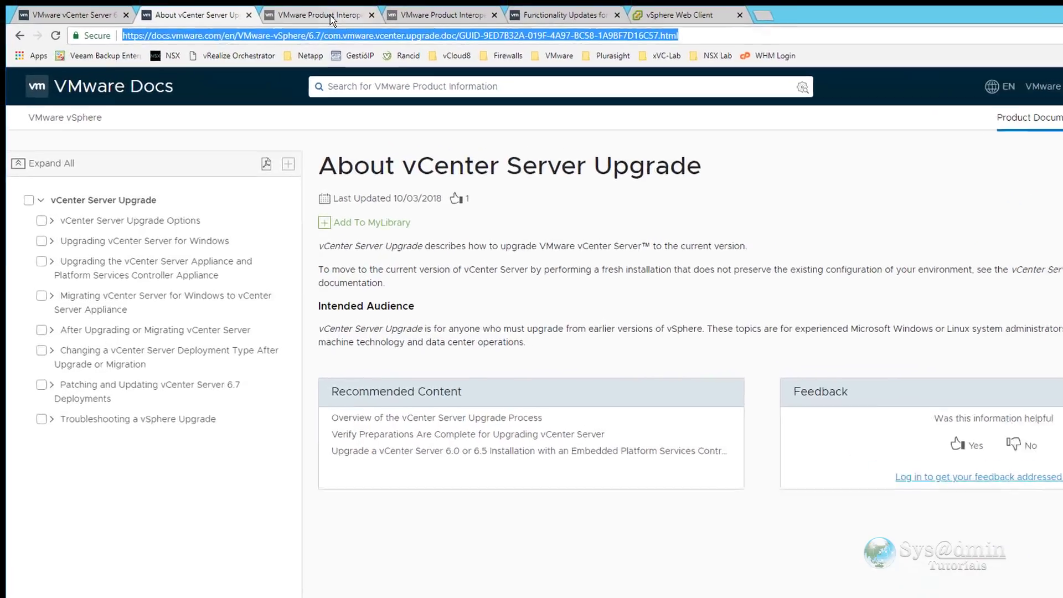
{"action": "left_click", "coordinate": [274, 8]}
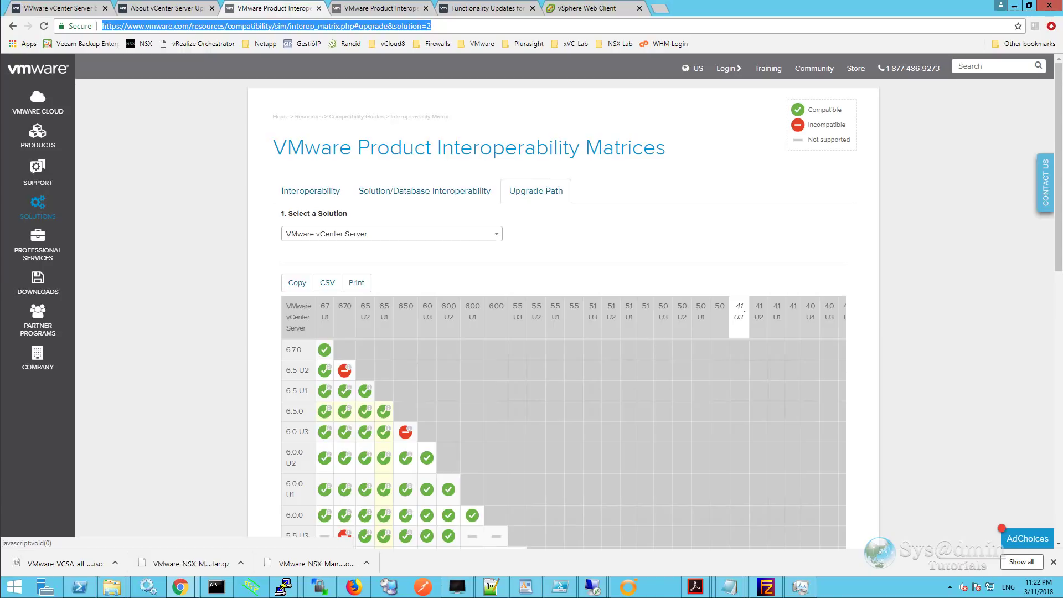
{"action": "left_click", "coordinate": [344, 371]}
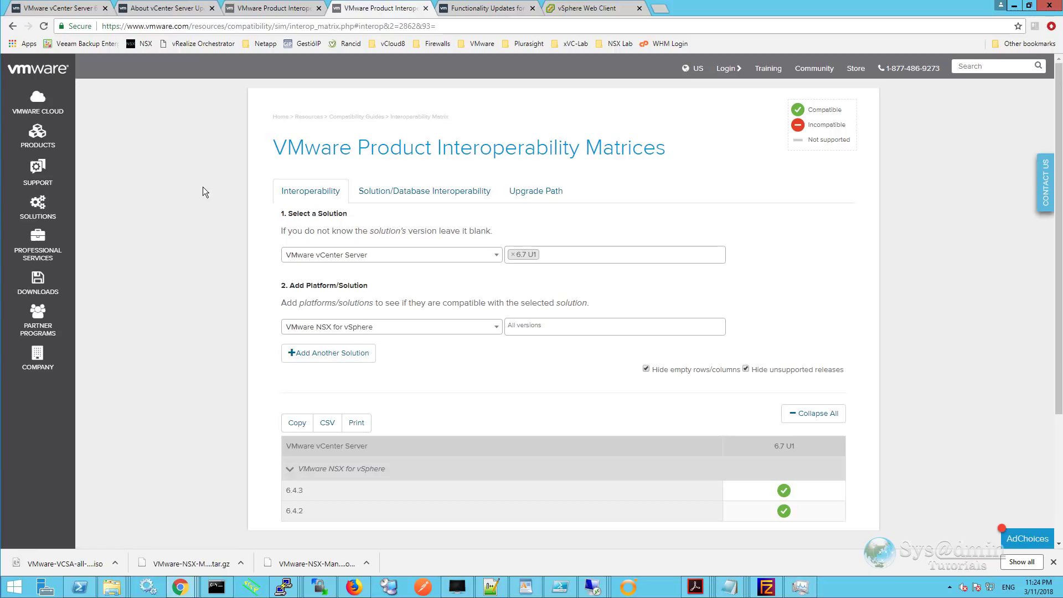
- Sign in to the vSphere client at vmvcenter.vmlab.local with the administrator user name and account password
{"action": "left_click", "coordinate": [627, 9]}
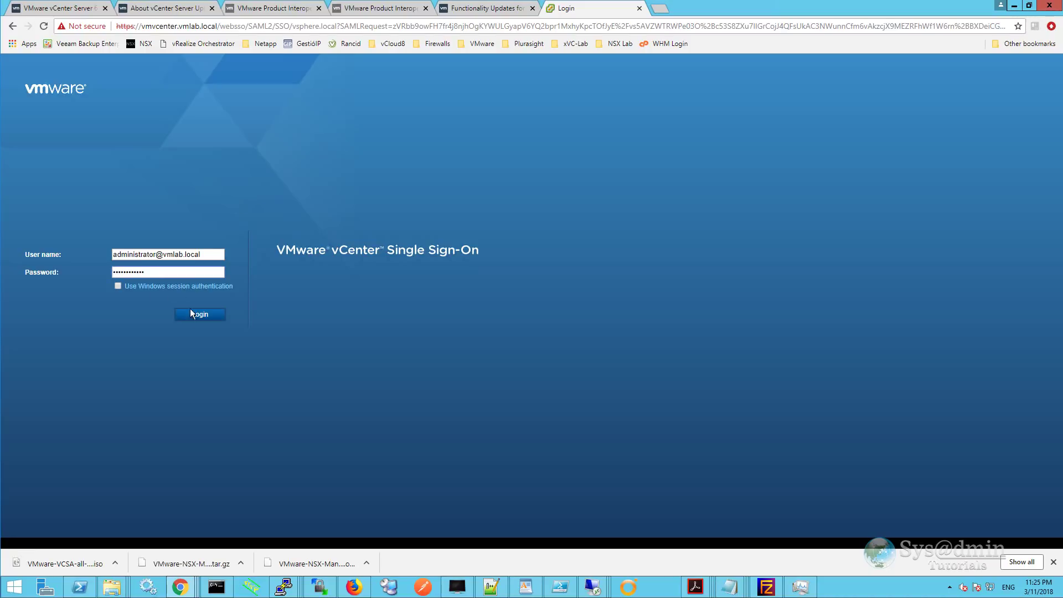
{"action": "left_click", "coordinate": [201, 314]}
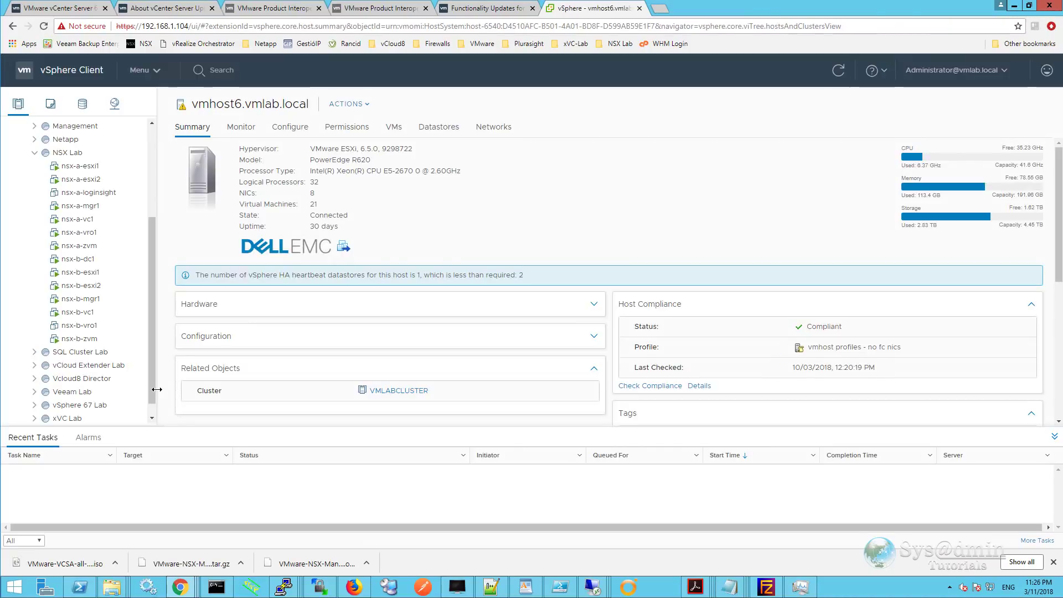
- Shut down the guest operating system of the nsx-a-vc1 virtual machine in the NSX Lab resource pool
{"action": "left_click", "coordinate": [92, 222]}
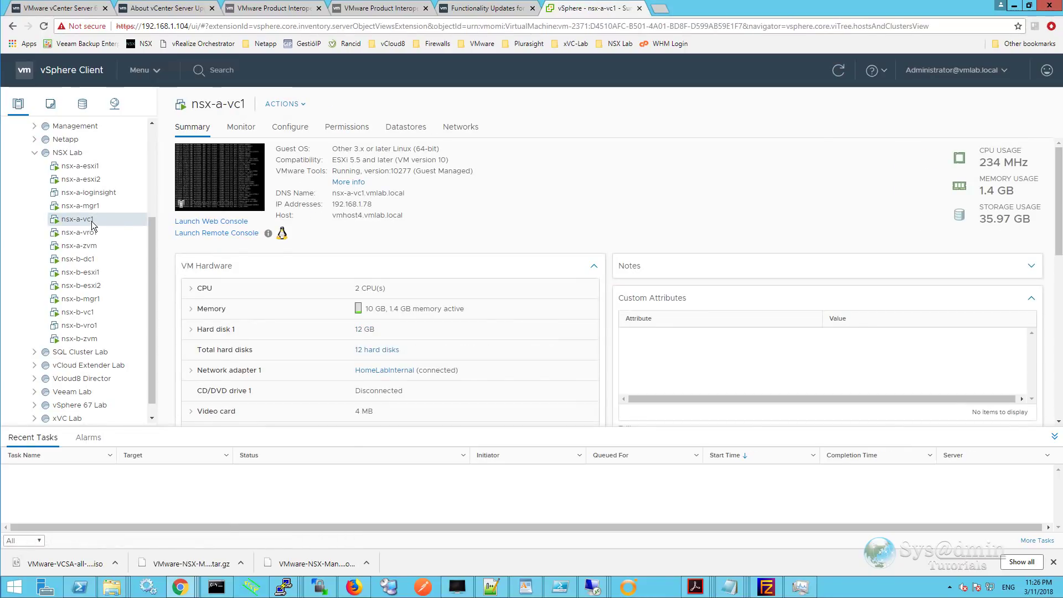
{"action": "right_click", "coordinate": [92, 220]}
{"action": "mouse_move", "coordinate": [141, 223]}
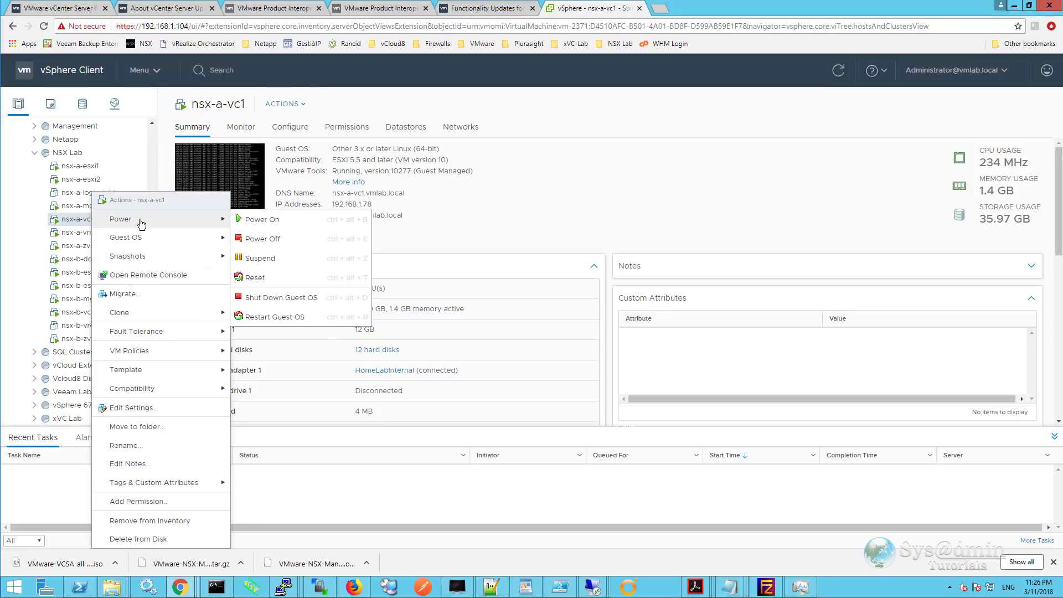
{"action": "left_click", "coordinate": [291, 306]}
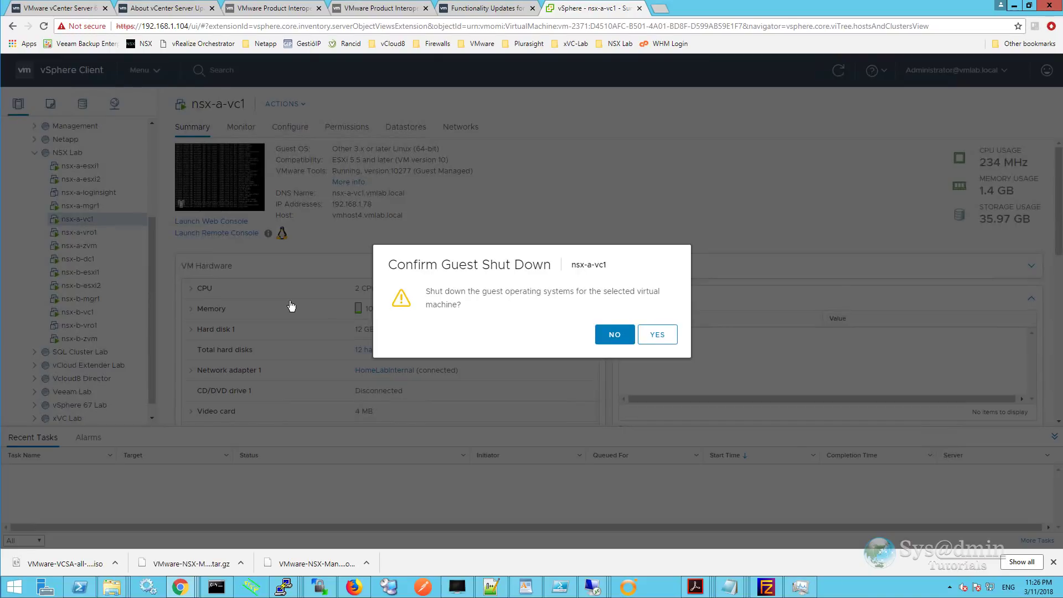
{"action": "left_click", "coordinate": [658, 334]}
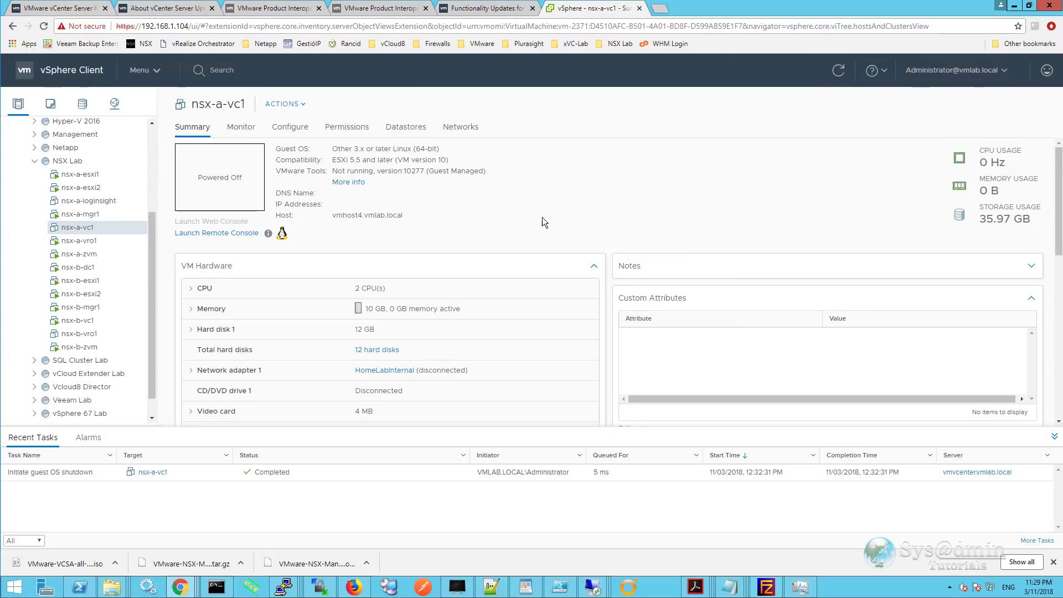
- Take a snapshot of the nsx-a-vc1 virtual machine named pre-upgrade, with the copied text as its description
{"action": "right_click", "coordinate": [92, 230]}
{"action": "mouse_move", "coordinate": [139, 261]}
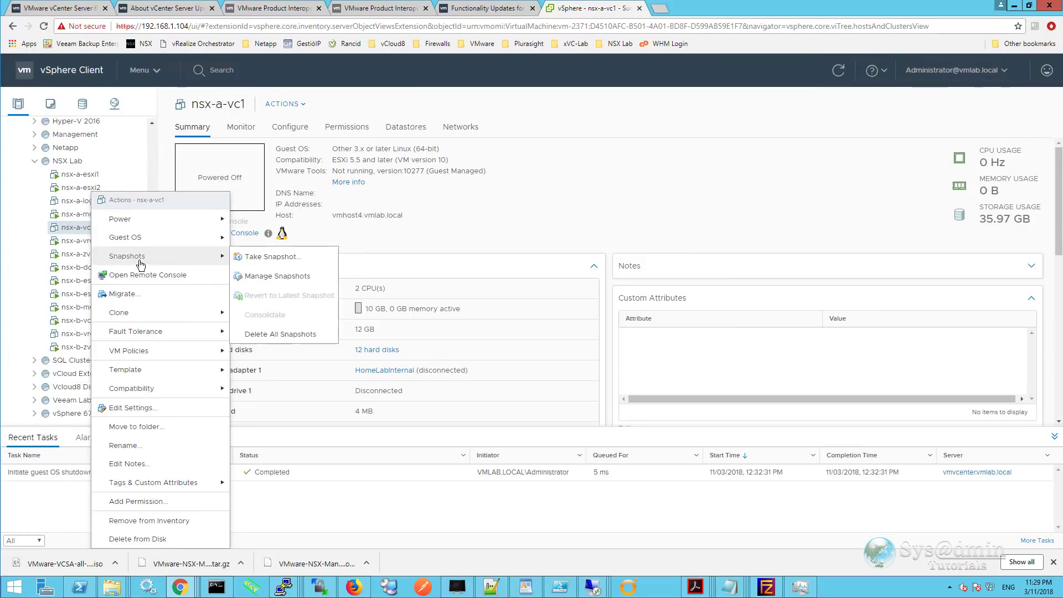
{"action": "left_click", "coordinate": [265, 260]}
{"action": "type", "text": "pre-upgrade"}
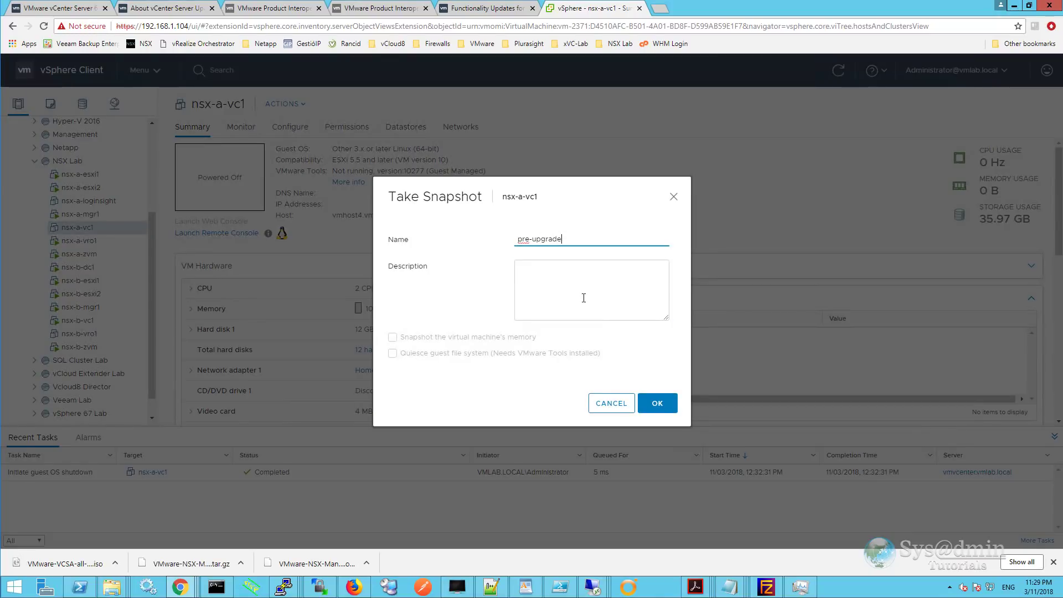
{"action": "left_click", "coordinate": [584, 298]}
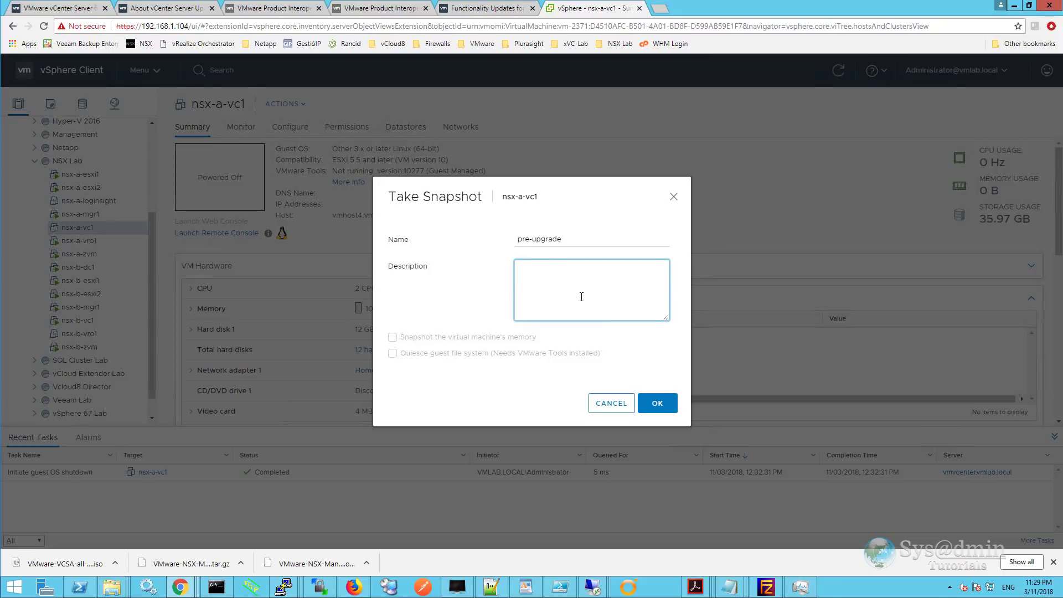
{"action": "key", "text": "ctrl+v"}
{"action": "left_click", "coordinate": [664, 404]}
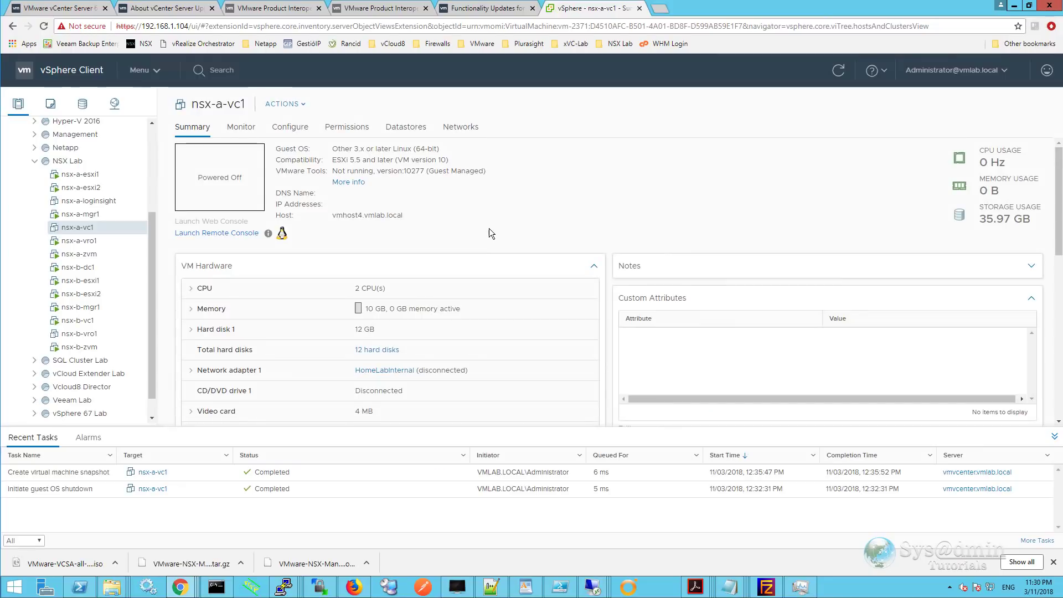
- Power on the nsx-a-vc1 virtual machine
{"action": "right_click", "coordinate": [95, 233]}
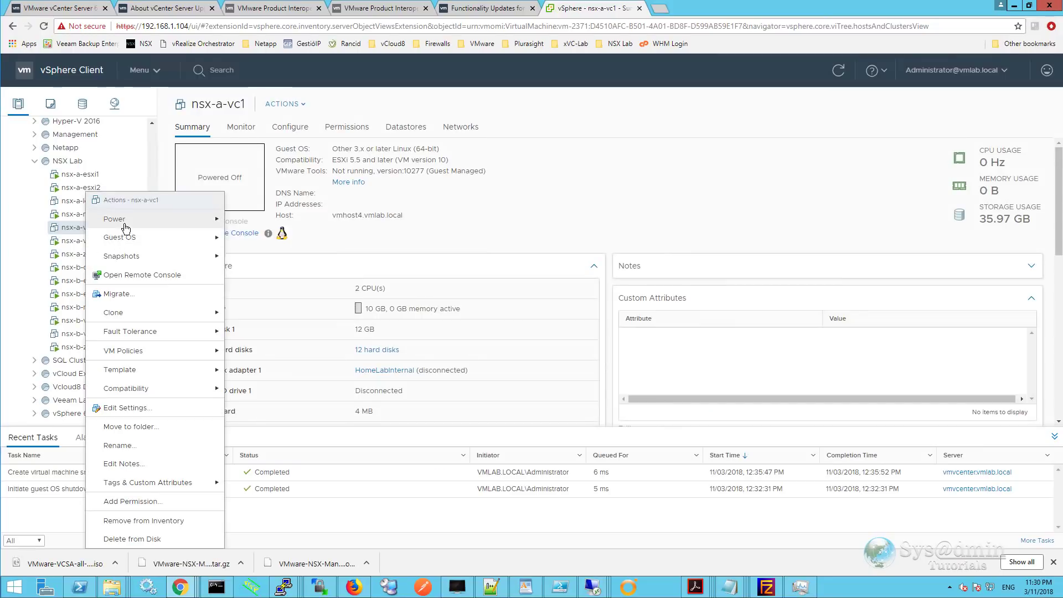
{"action": "mouse_move", "coordinate": [210, 219]}
{"action": "left_click", "coordinate": [315, 219]}
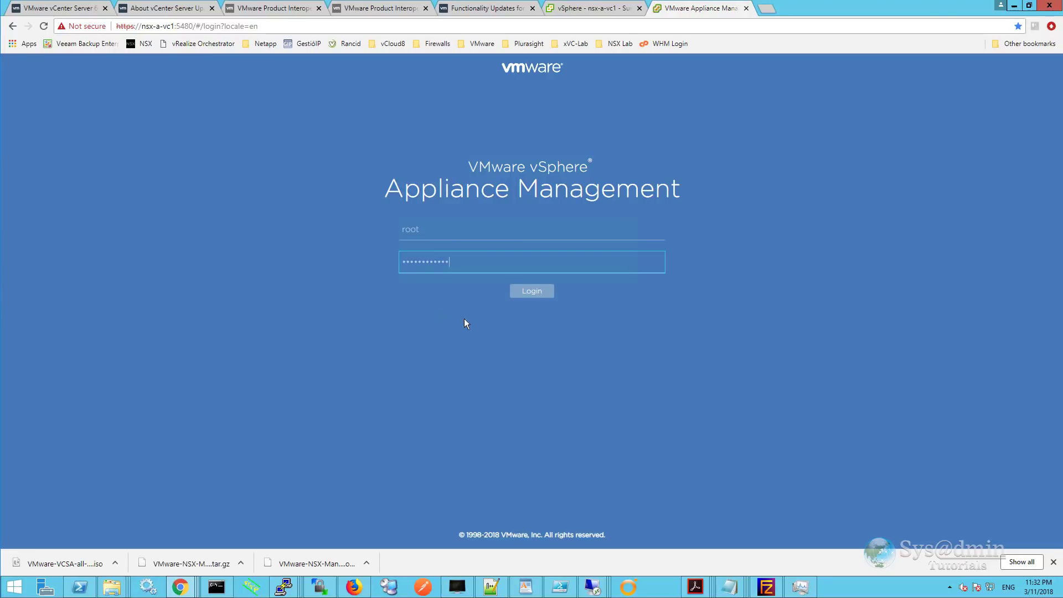
- Sign in to the nsx-a-vc1 Appliance Management page as root with the account password and start an appliance backup
{"action": "left_click", "coordinate": [537, 292]}
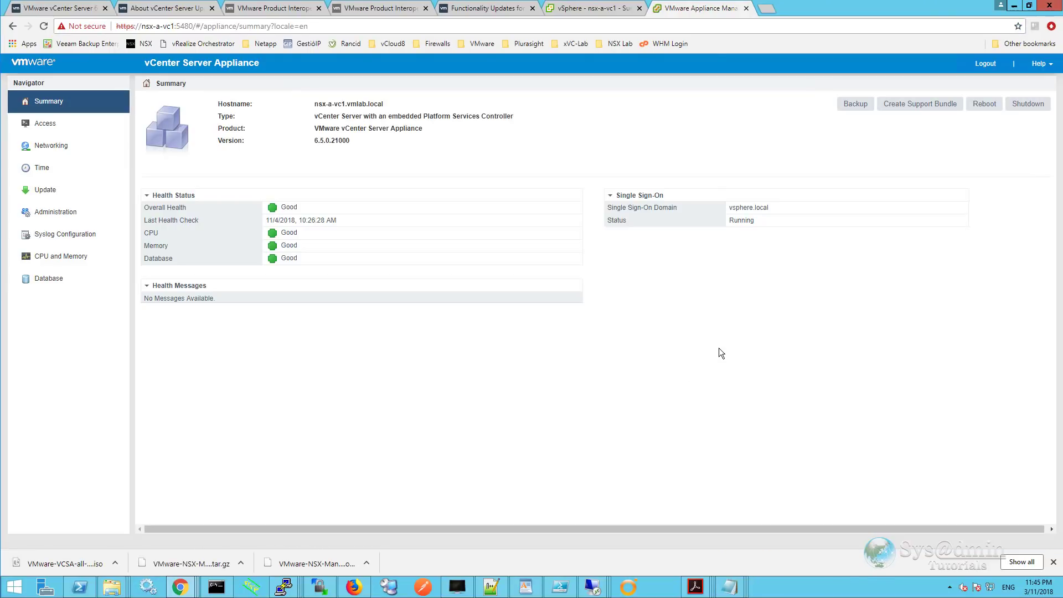
{"action": "left_click", "coordinate": [853, 108]}
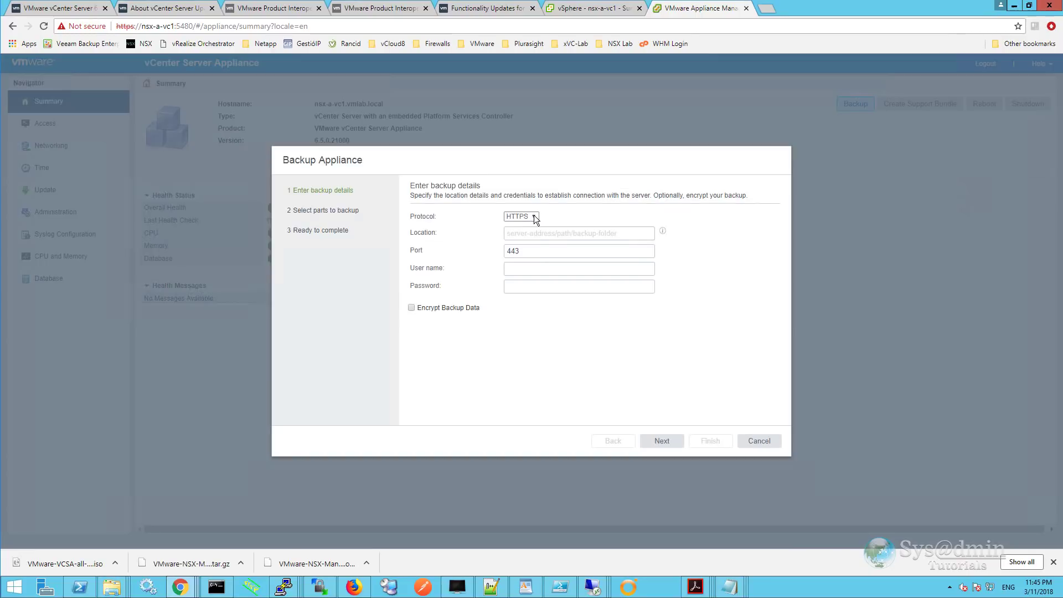
- Set the backup protocol to FTP and the location to 192.168.1.110/nsx-a-vc1, with user name nsxlab and the FTP account password
{"action": "left_click", "coordinate": [534, 217]}
{"action": "left_click", "coordinate": [524, 260]}
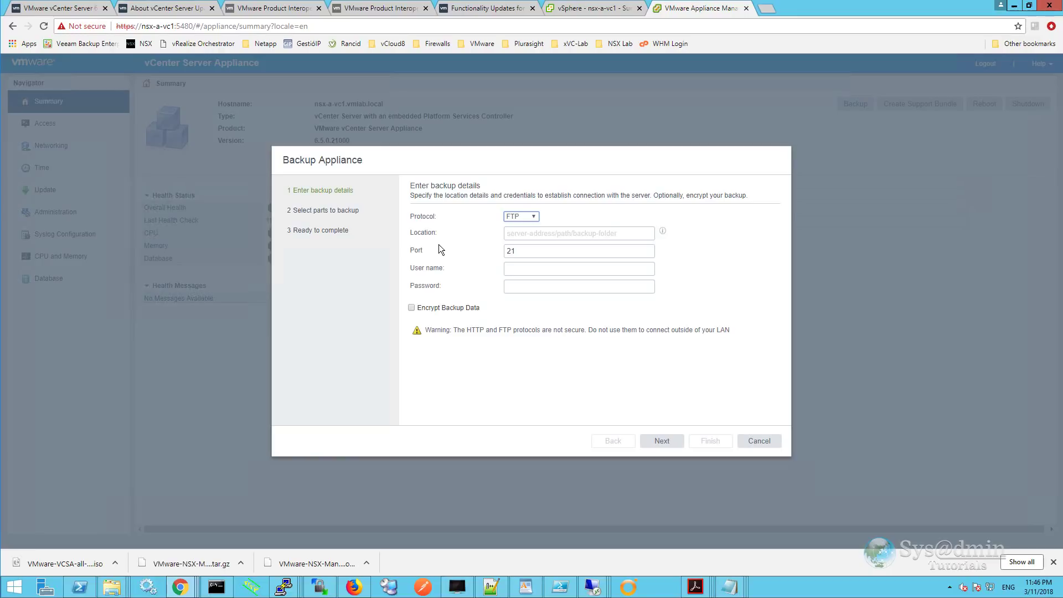
{"action": "key", "text": "Tab"}
{"action": "type", "text": "192.168.1.110/nsx-a-vc1"}
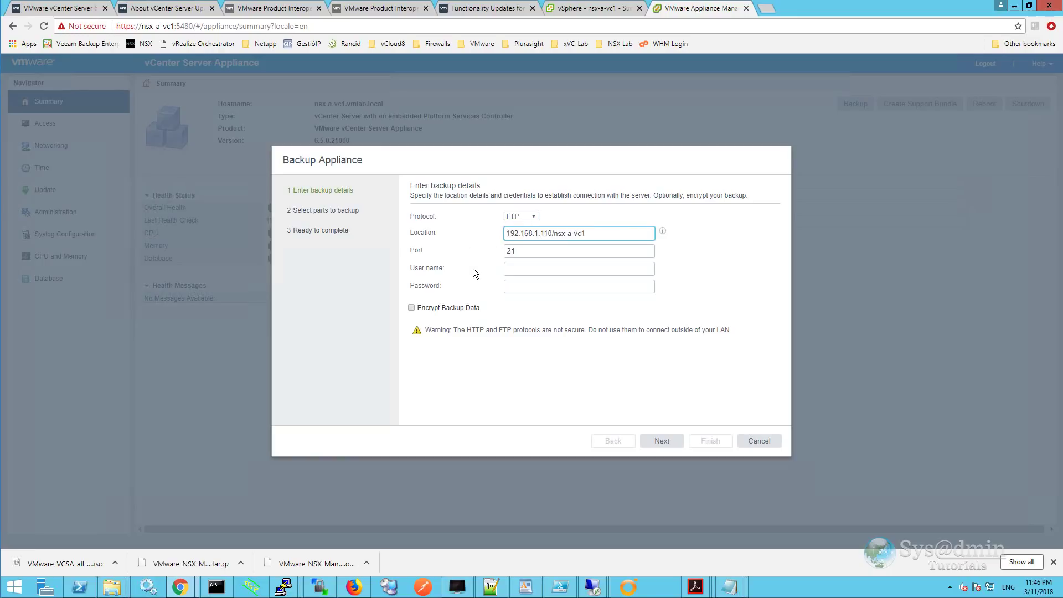
{"action": "left_click", "coordinate": [512, 268]}
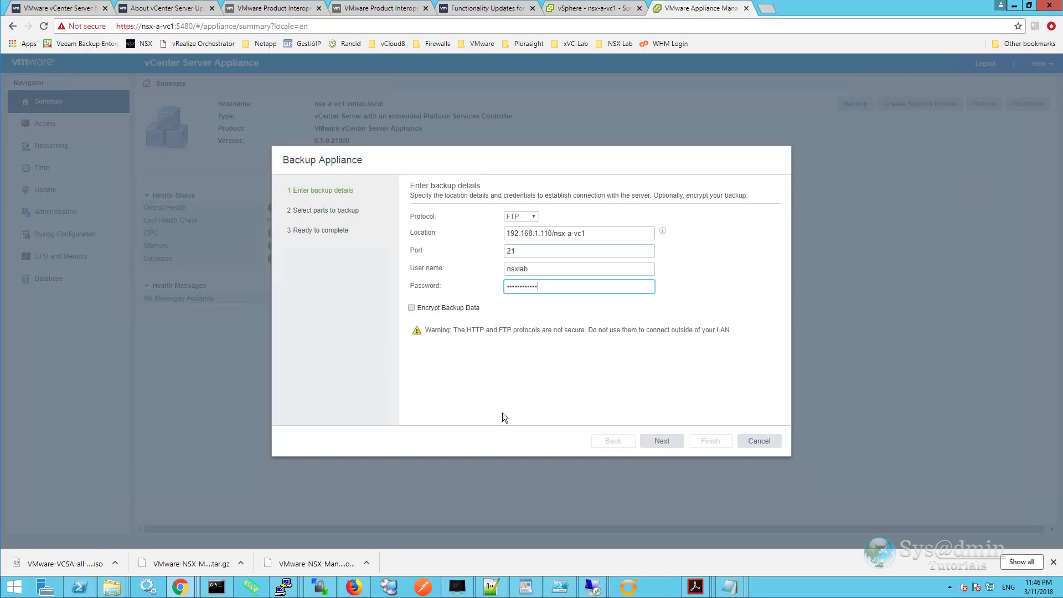
{"action": "left_click", "coordinate": [662, 441]}
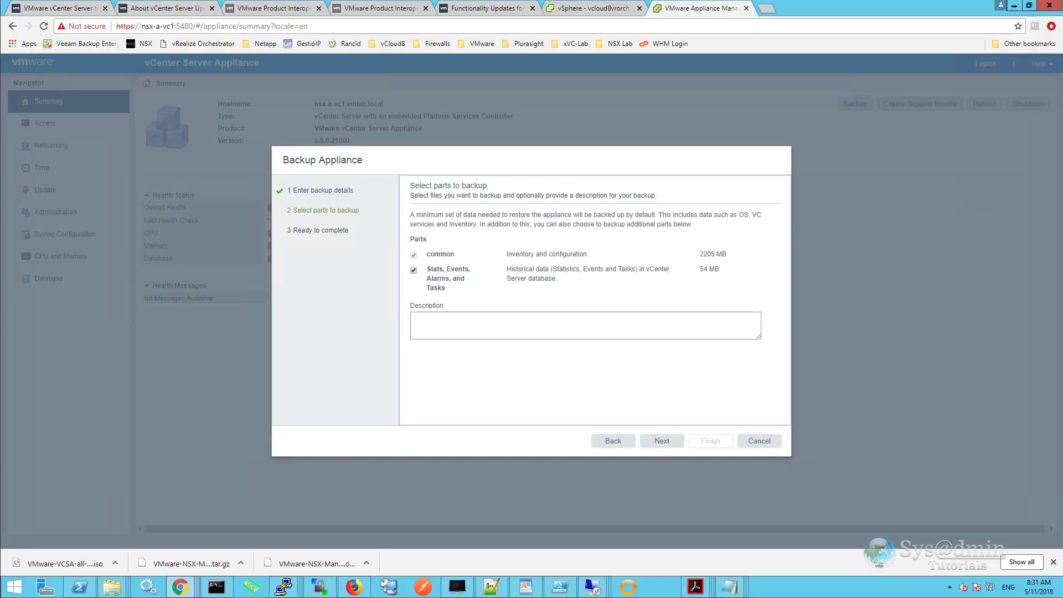
- Run the appliance backup with the common part and the Stats, Events, Alarms, and Tasks part included
{"action": "left_click", "coordinate": [661, 440]}
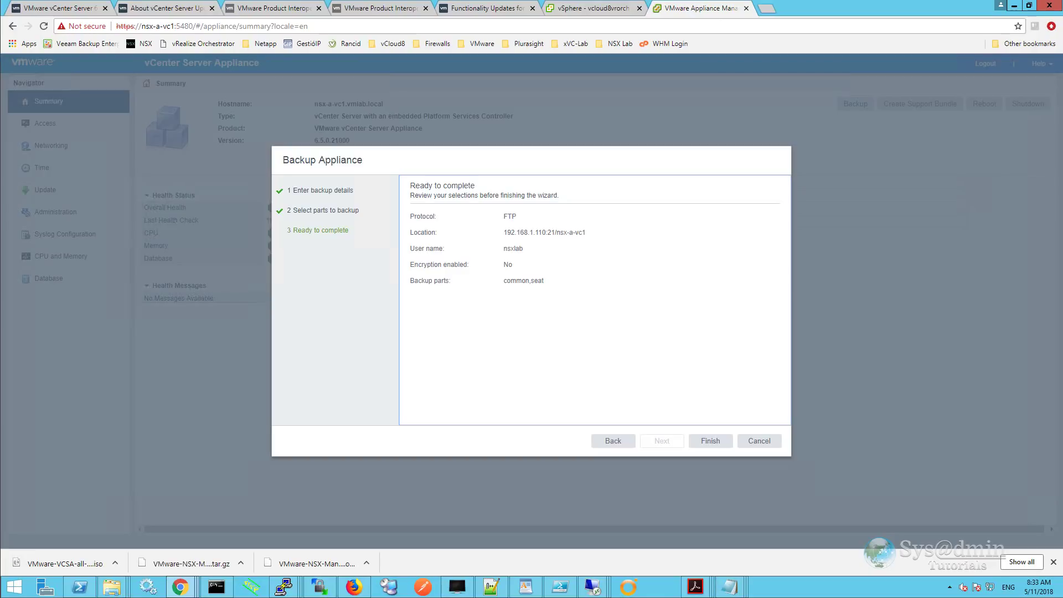
{"action": "left_click", "coordinate": [714, 442]}
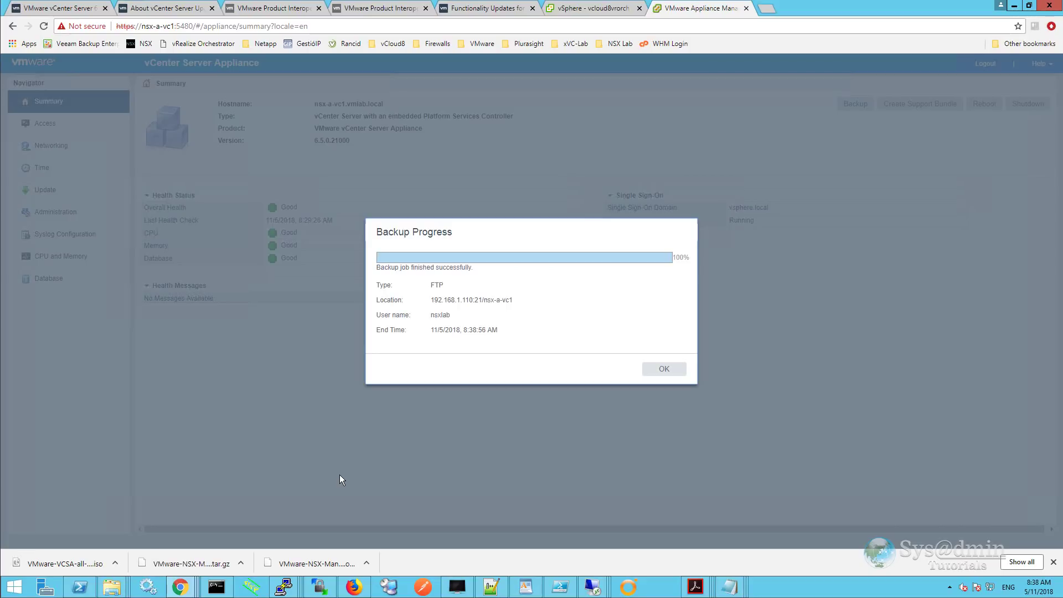
{"action": "left_click", "coordinate": [662, 371]}
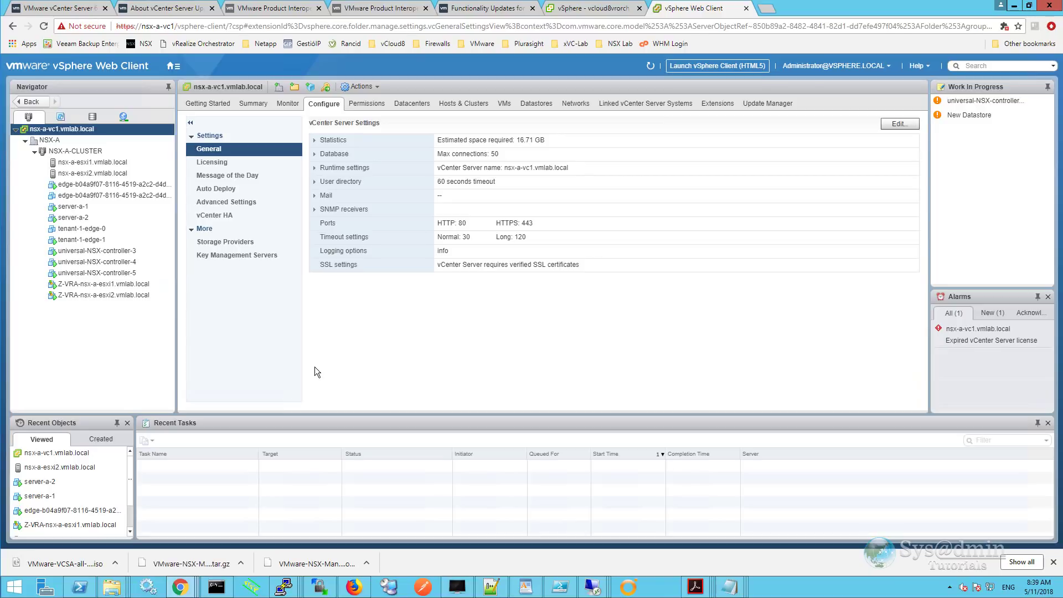
- Export the VDS-A distributed switch configuration with all port groups and save it as nsx-a-vc1-vds-backup.zip in the VCSA67 folder
{"action": "left_click", "coordinate": [125, 118]}
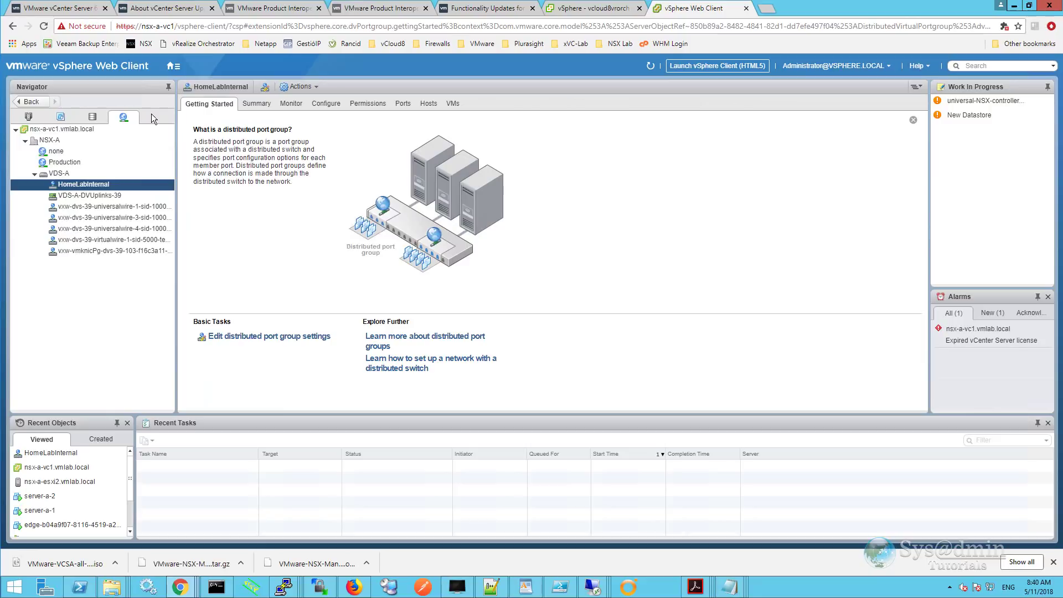
{"action": "right_click", "coordinate": [66, 175]}
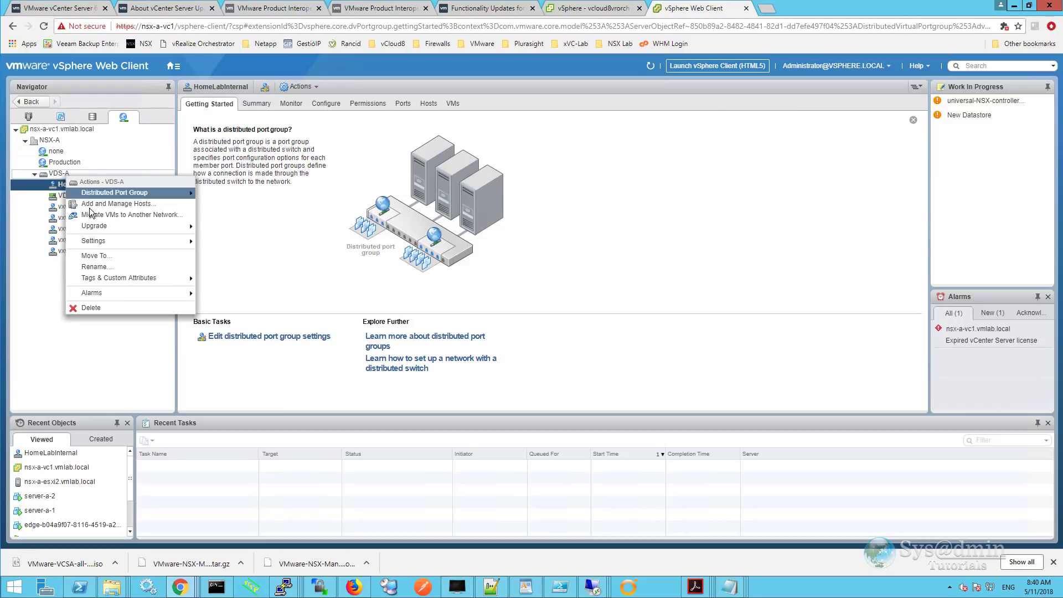
{"action": "mouse_move", "coordinate": [105, 241]}
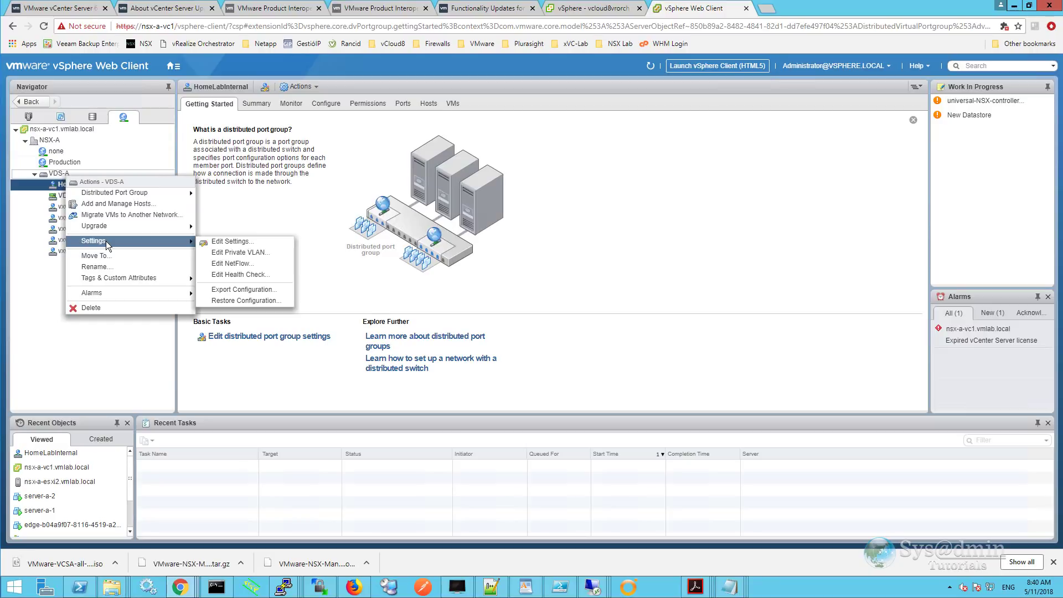
{"action": "left_click", "coordinate": [239, 290]}
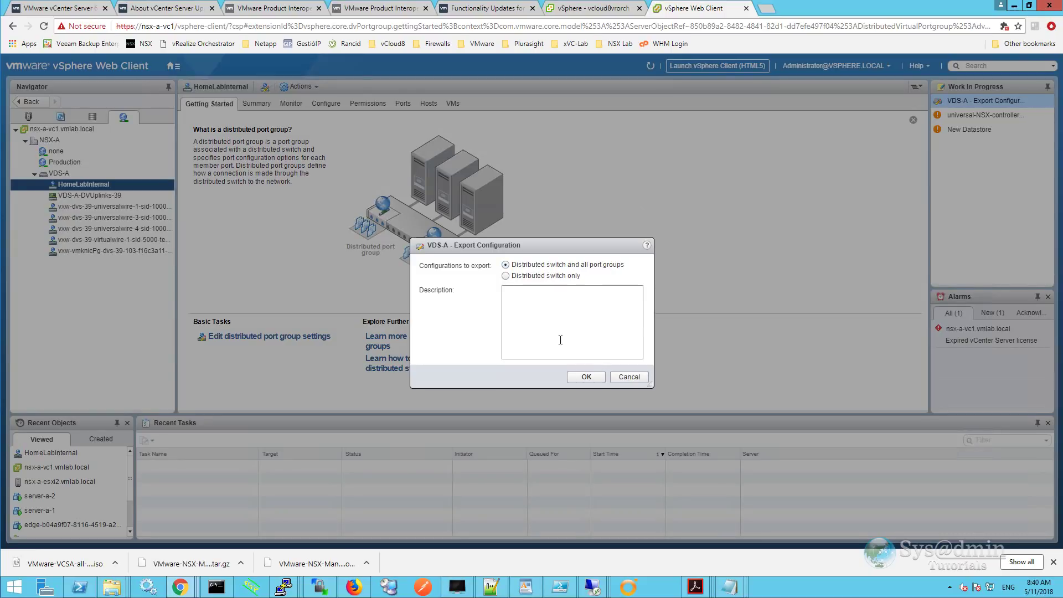
{"action": "left_click", "coordinate": [580, 376]}
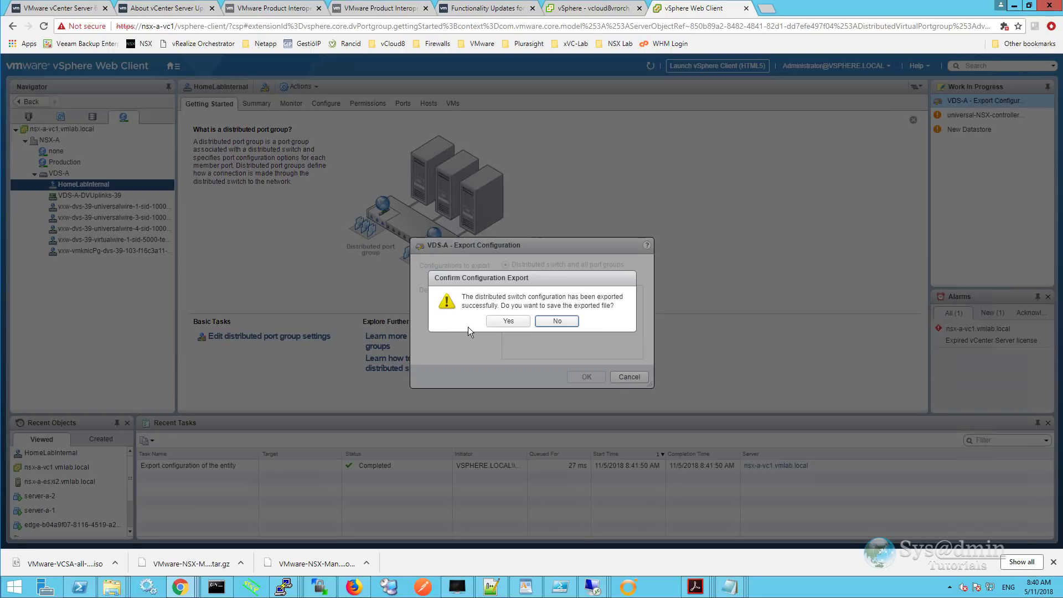
{"action": "left_click", "coordinate": [508, 321]}
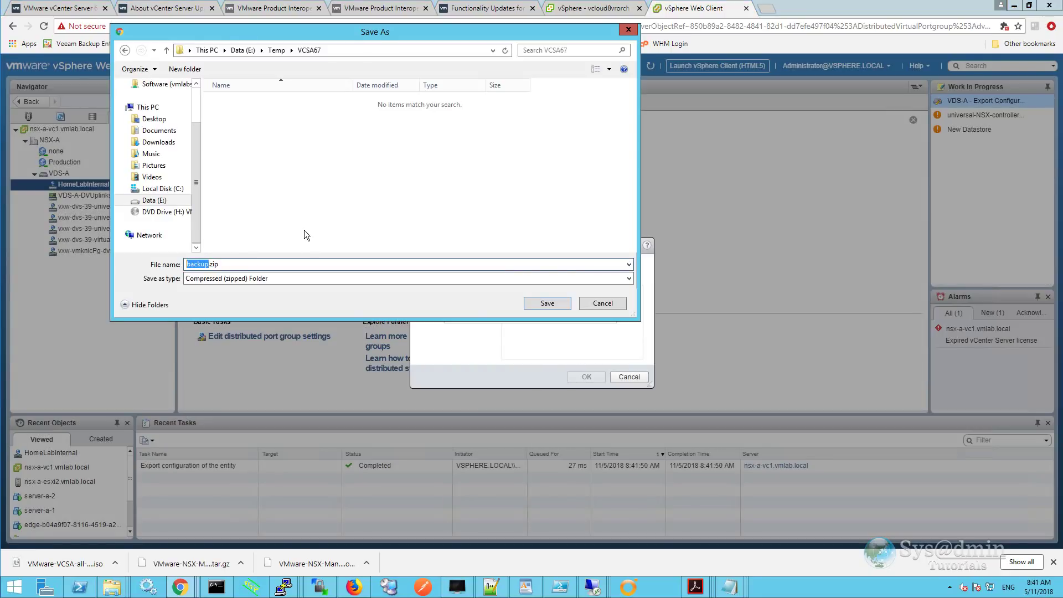
{"action": "key", "text": "ctrl+v"}
{"action": "left_click", "coordinate": [540, 304]}
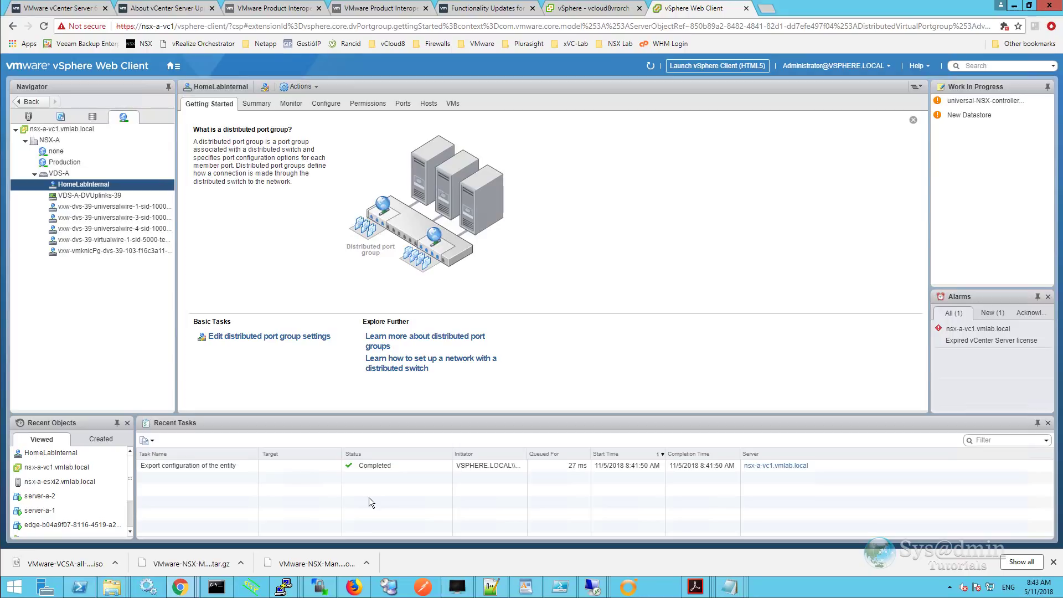
- Open the VMware vCenter Server 6.7U1 downloads from the VMware vSphere download components on My VMware
{"action": "left_click", "coordinate": [112, 587]}
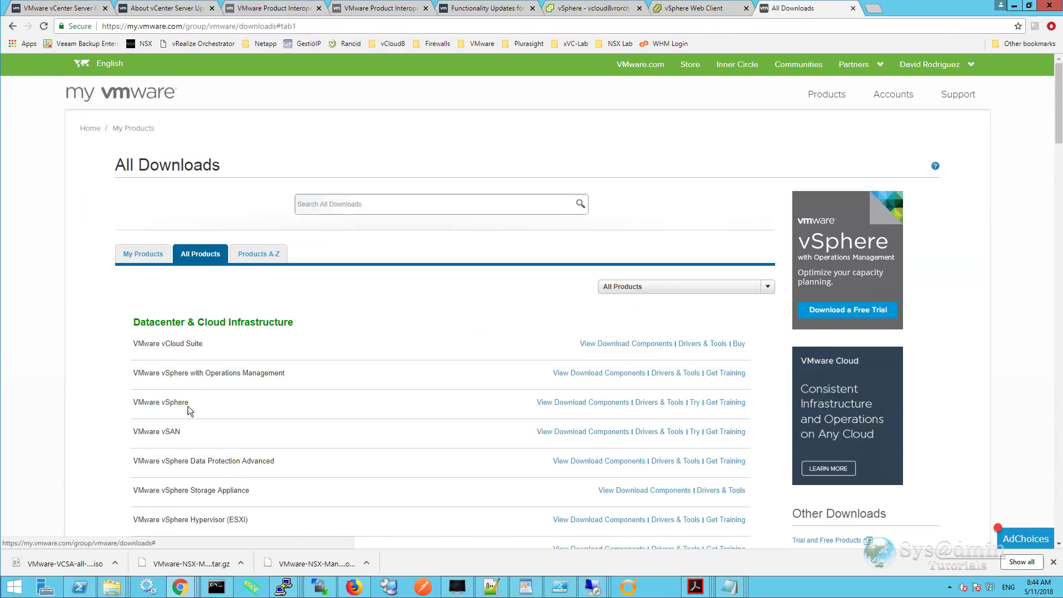
{"action": "left_click", "coordinate": [583, 405]}
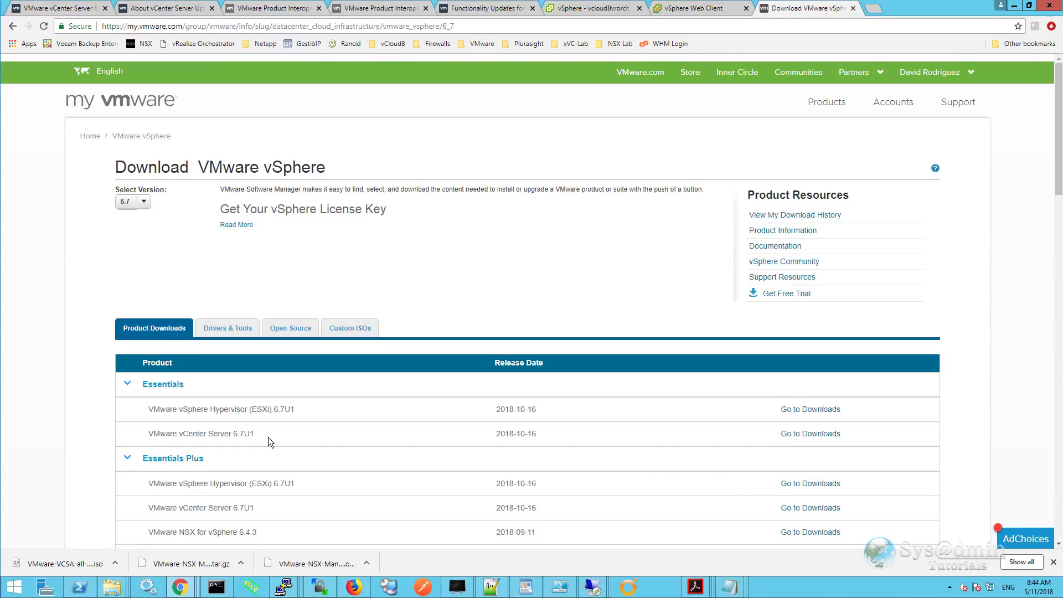
{"action": "left_click", "coordinate": [799, 435]}
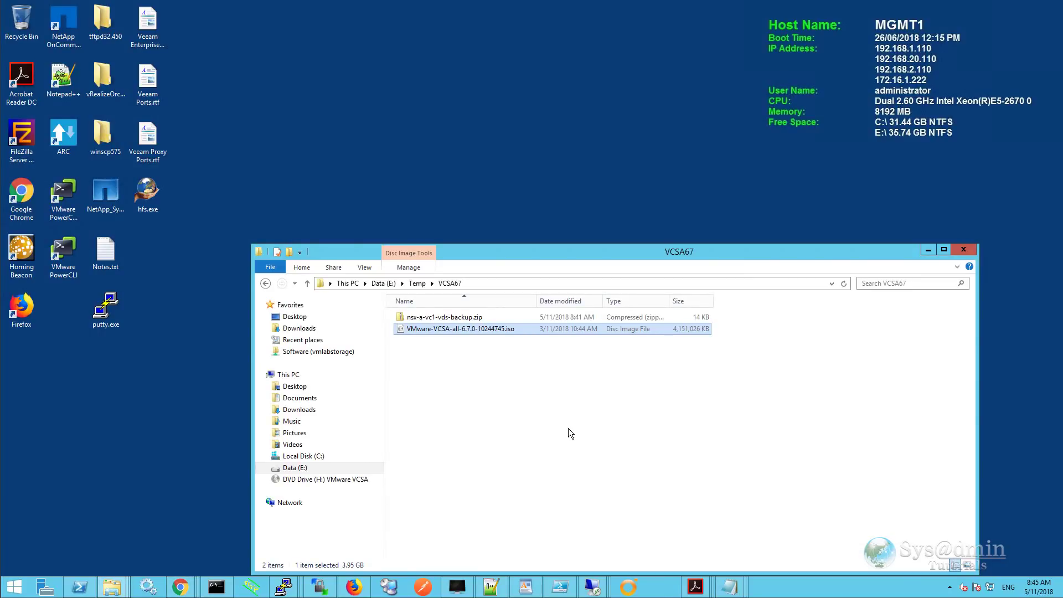
- Mount VMware-VCSA-all-6.7.0-10244745.iso and run installer.exe from its vcsa-ui-installer\win32 folder as administrator
{"action": "right_click", "coordinate": [455, 332]}
{"action": "left_click", "coordinate": [470, 340]}
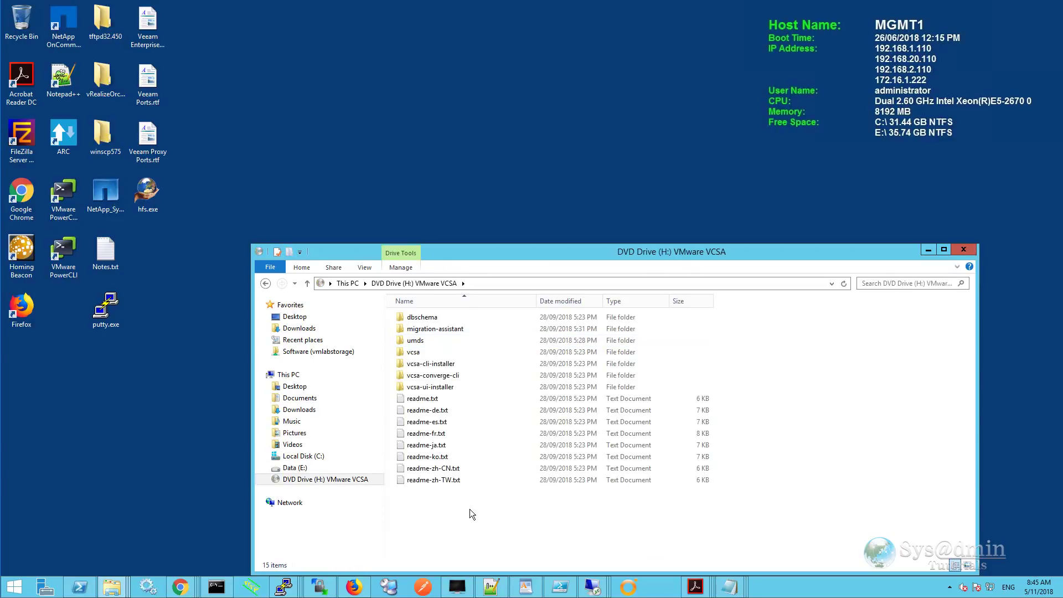
{"action": "double_click", "coordinate": [451, 388]}
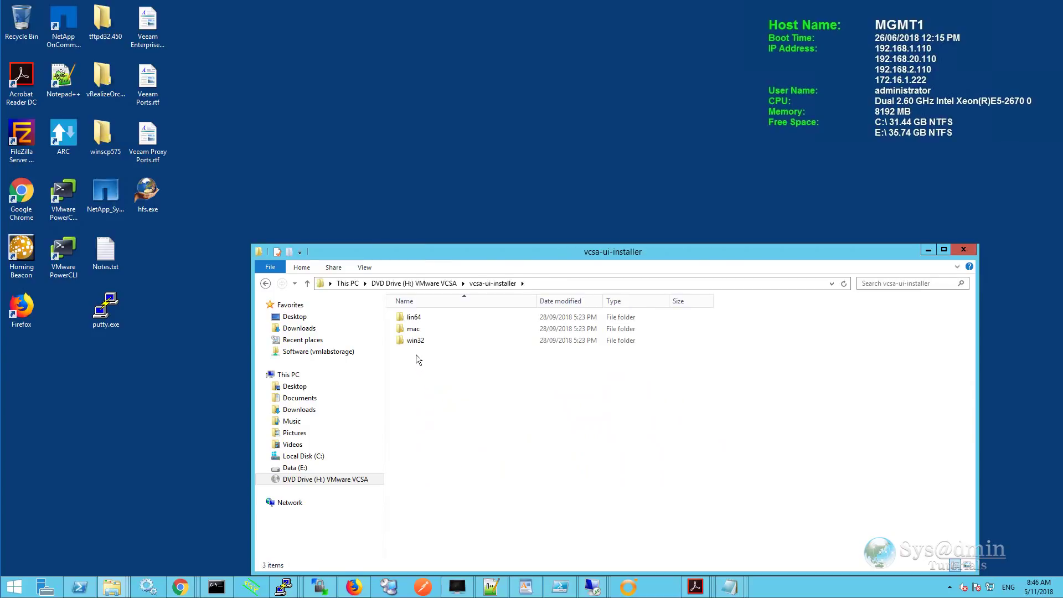
{"action": "double_click", "coordinate": [410, 341]}
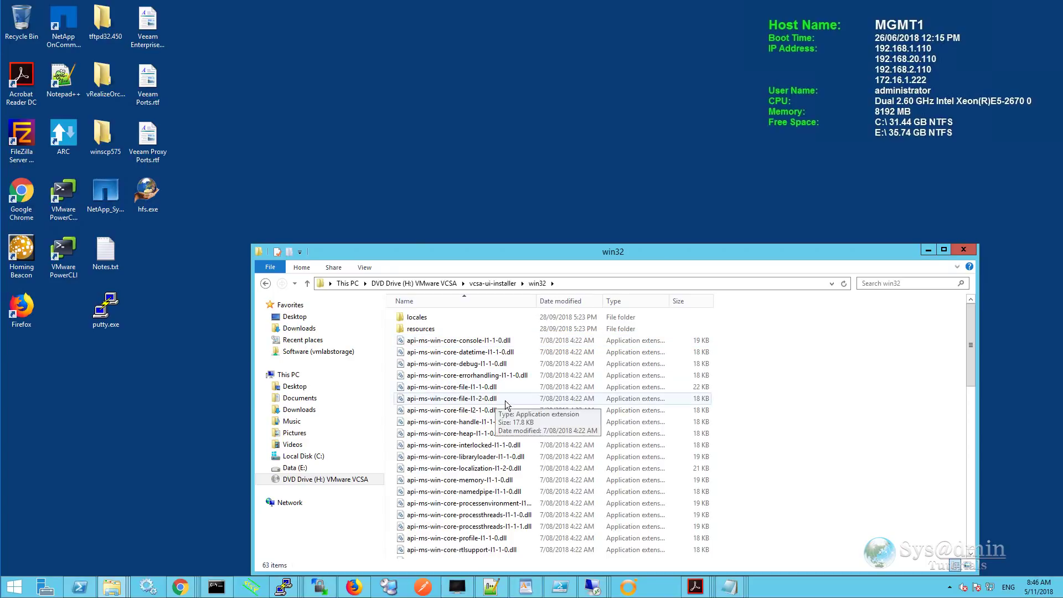
{"action": "scroll", "coordinate": [578, 410], "scroll_direction": "down", "scroll_amount": 14}
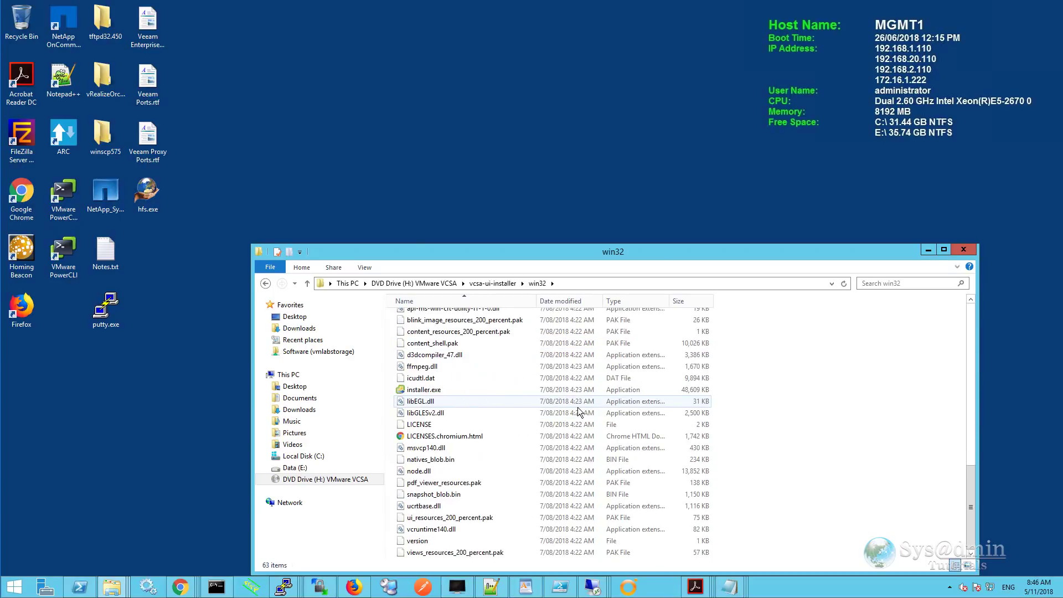
{"action": "right_click", "coordinate": [438, 392]}
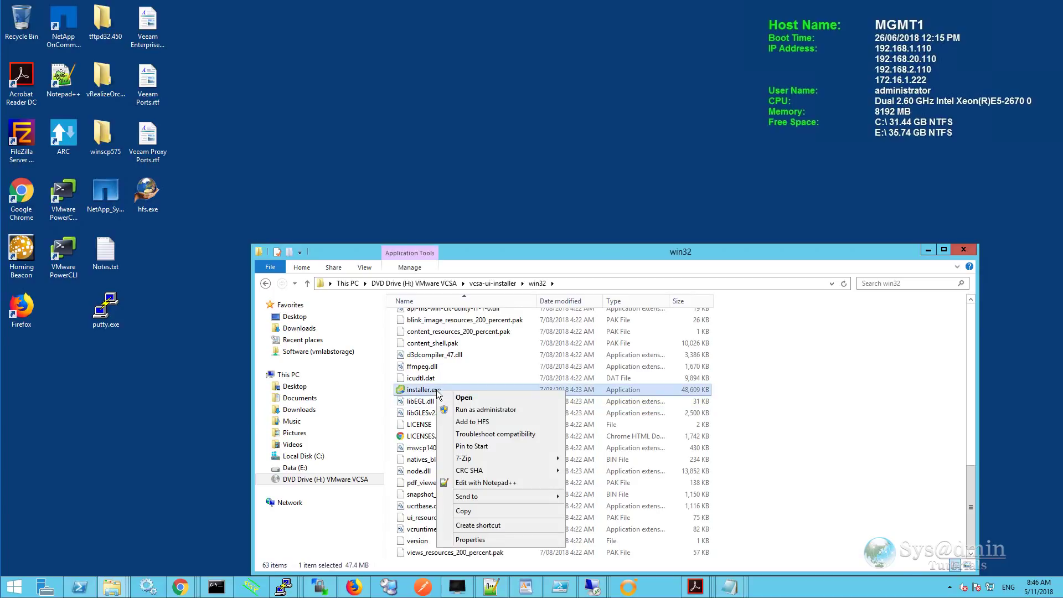
{"action": "left_click", "coordinate": [493, 410]}
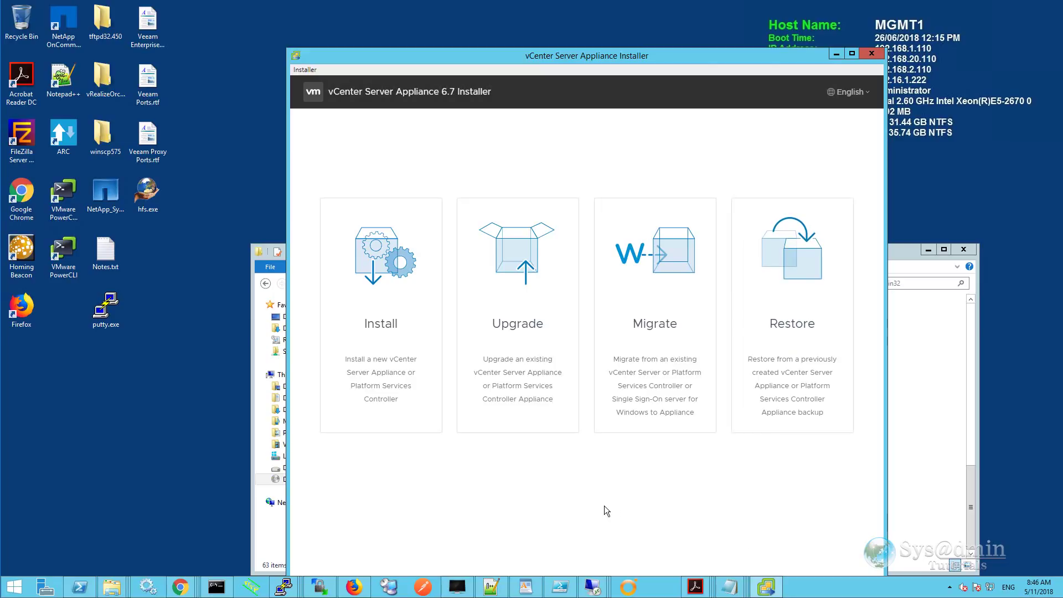
- Start the Upgrade workflow for an existing vCenter Server Appliance and accept the end user license agreement
{"action": "left_click", "coordinate": [518, 313]}
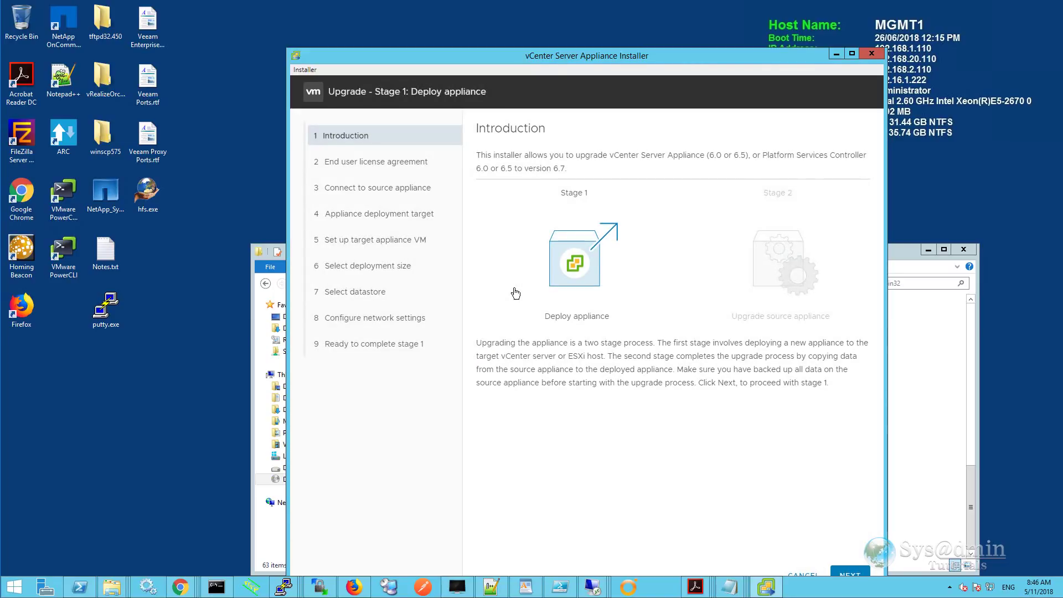
{"action": "left_click_drag", "start_coordinate": [564, 59], "coordinate": [520, 20]}
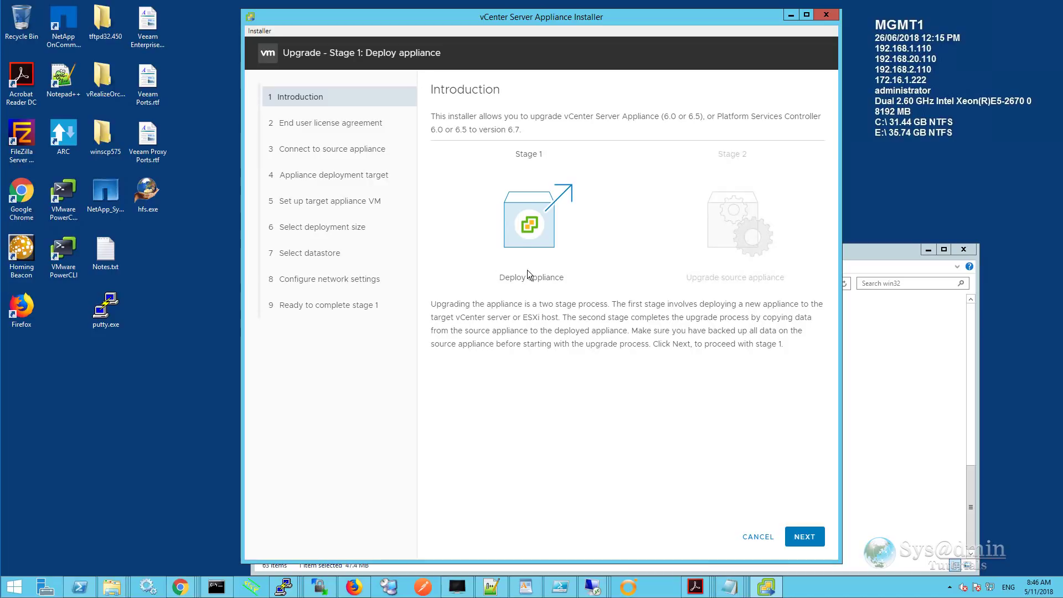
{"action": "left_click", "coordinate": [805, 537]}
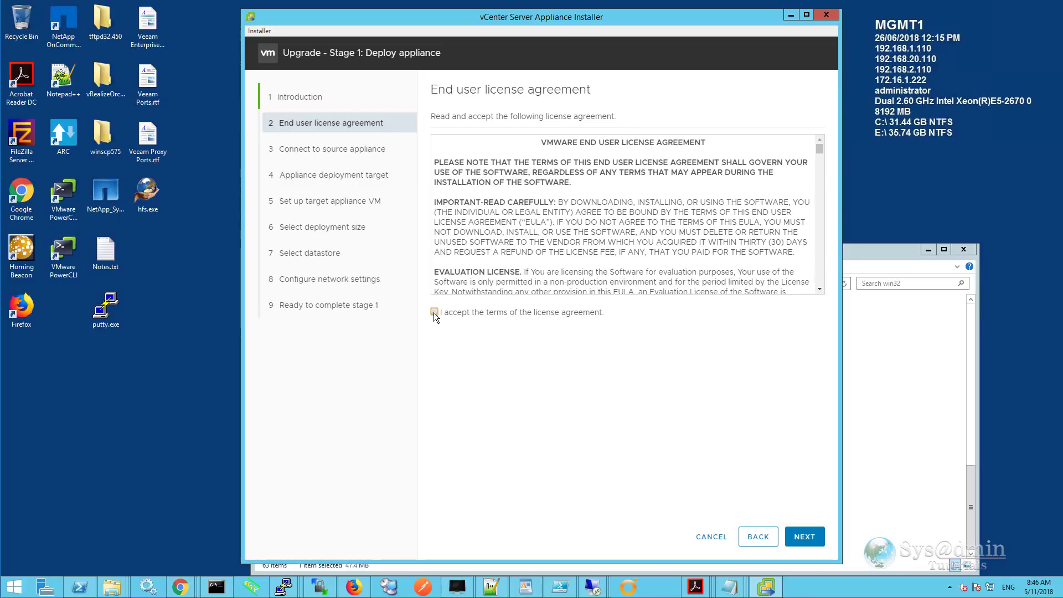
{"action": "left_click", "coordinate": [801, 535]}
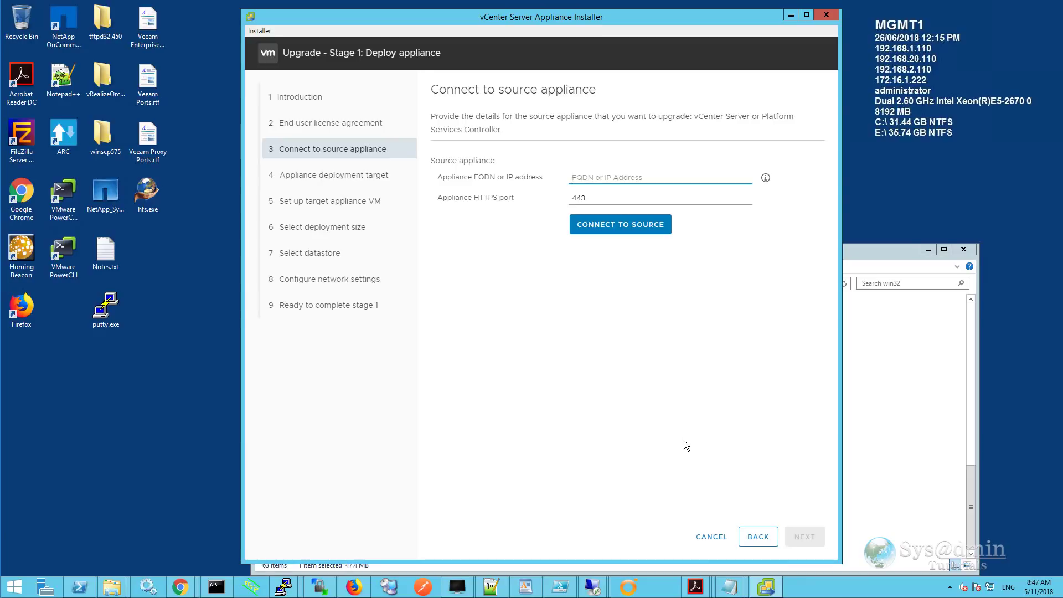
- Connect to source appliance nsx-a-vc1.vmlab.local with its SSO and root passwords and managing vCenter vmvcenter.vmlab.local with the administrator password, accepting the certificates
{"action": "type", "text": "nsx-a-vc1.vmlab.local"}
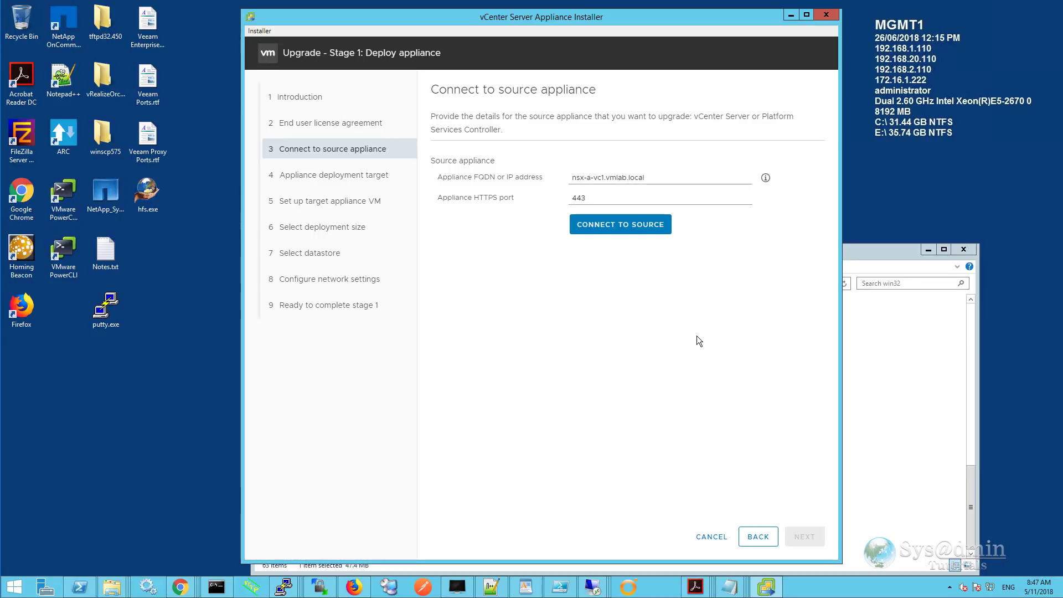
{"action": "left_click", "coordinate": [625, 231]}
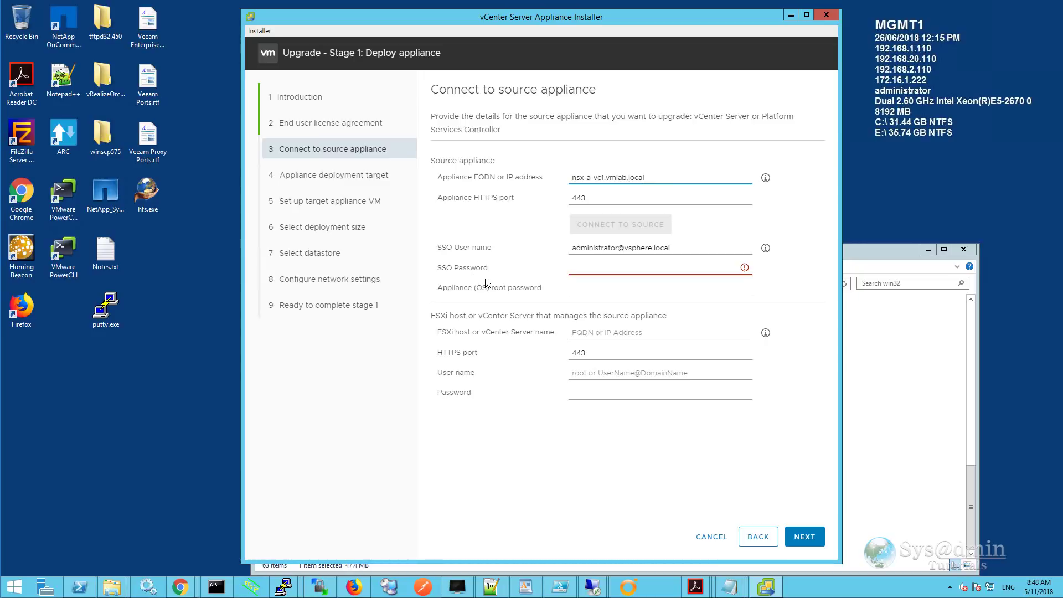
{"action": "left_click", "coordinate": [608, 269]}
{"action": "key", "text": "ctrl+v"}
{"action": "key", "text": "Tab"}
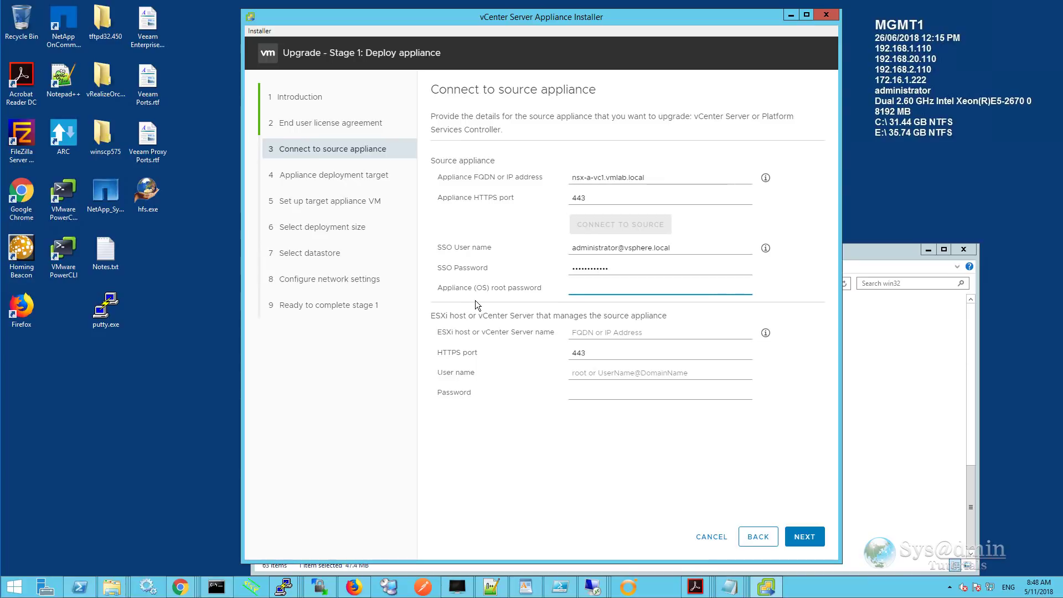
{"action": "key", "text": "ctrl+v"}
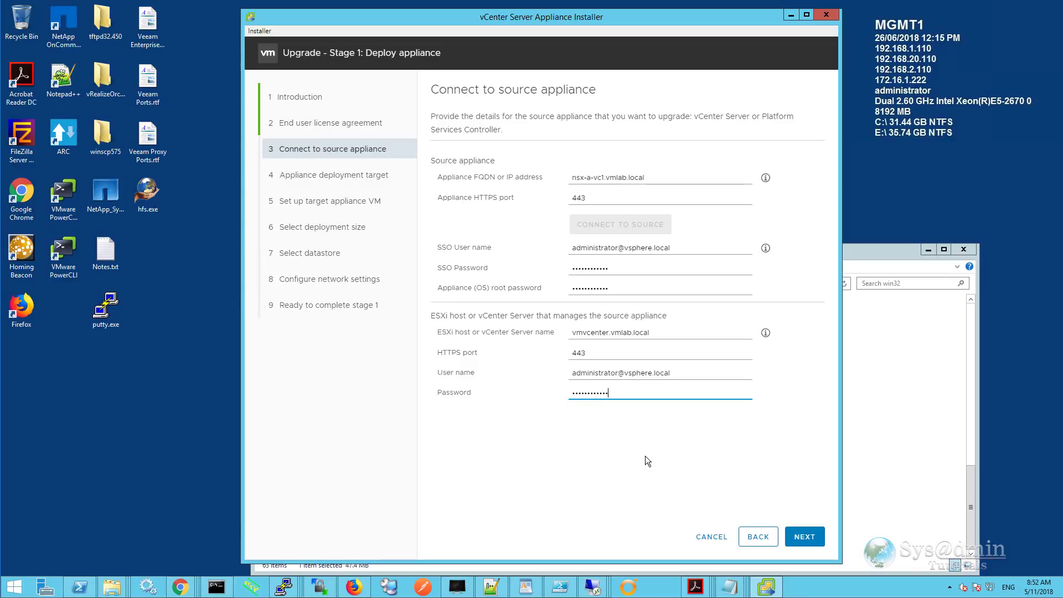
{"action": "left_click", "coordinate": [806, 536]}
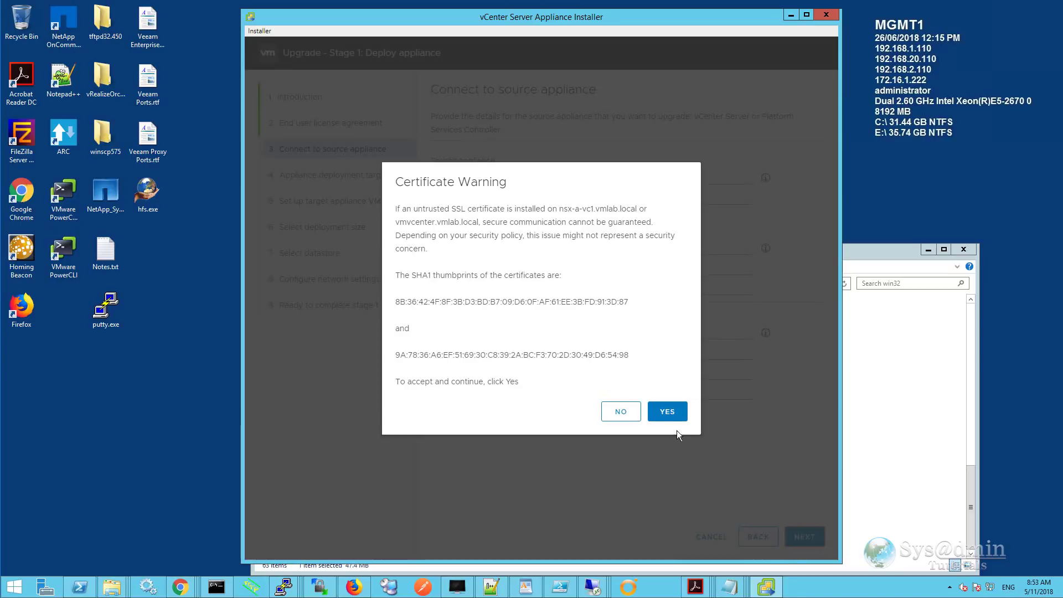
{"action": "left_click", "coordinate": [670, 414]}
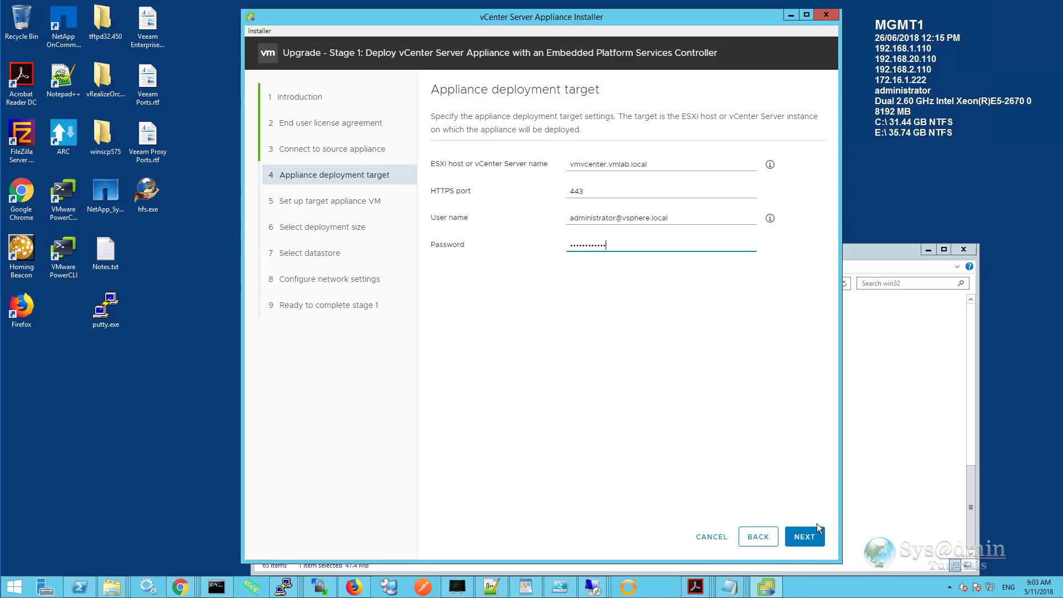
- Set vmvcenter.vmlab.local as deployment target with the administrator password, accept its certificate, and choose the NSX Lab folder under VMLAB
{"action": "left_click", "coordinate": [806, 536]}
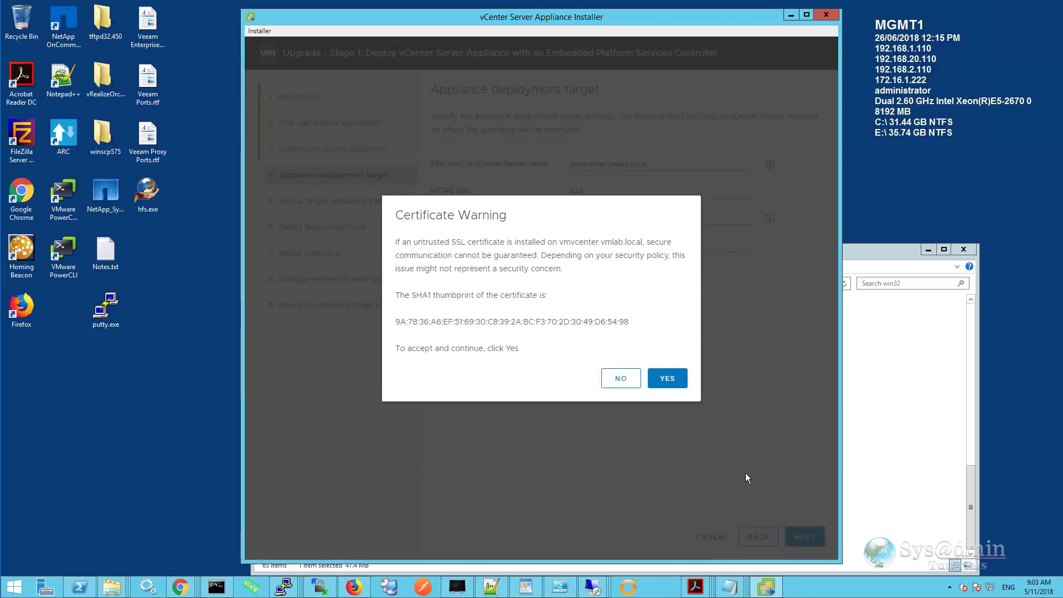
{"action": "left_click", "coordinate": [667, 378]}
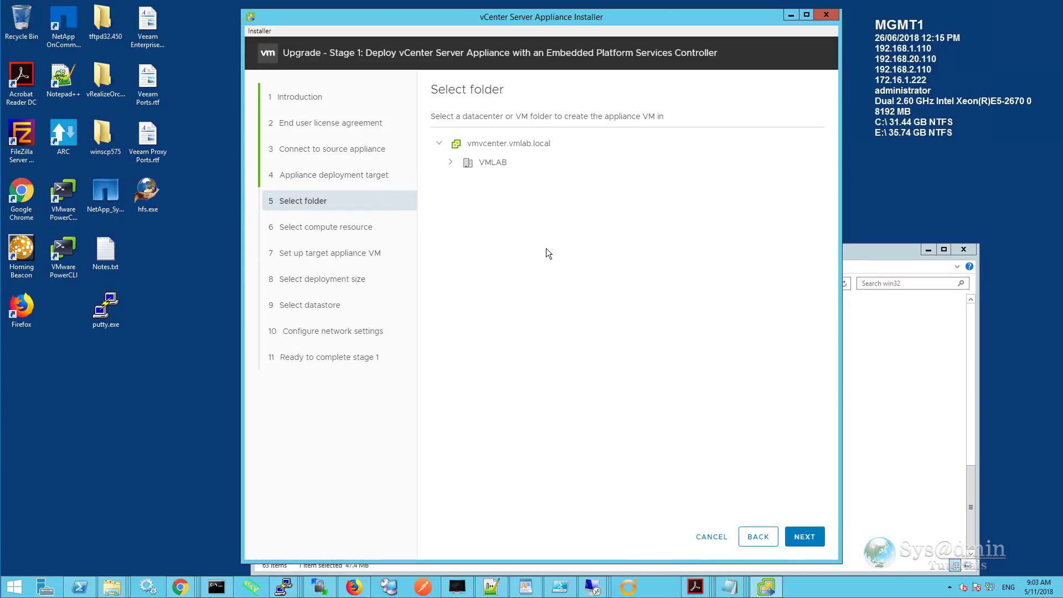
{"action": "left_click", "coordinate": [451, 162]}
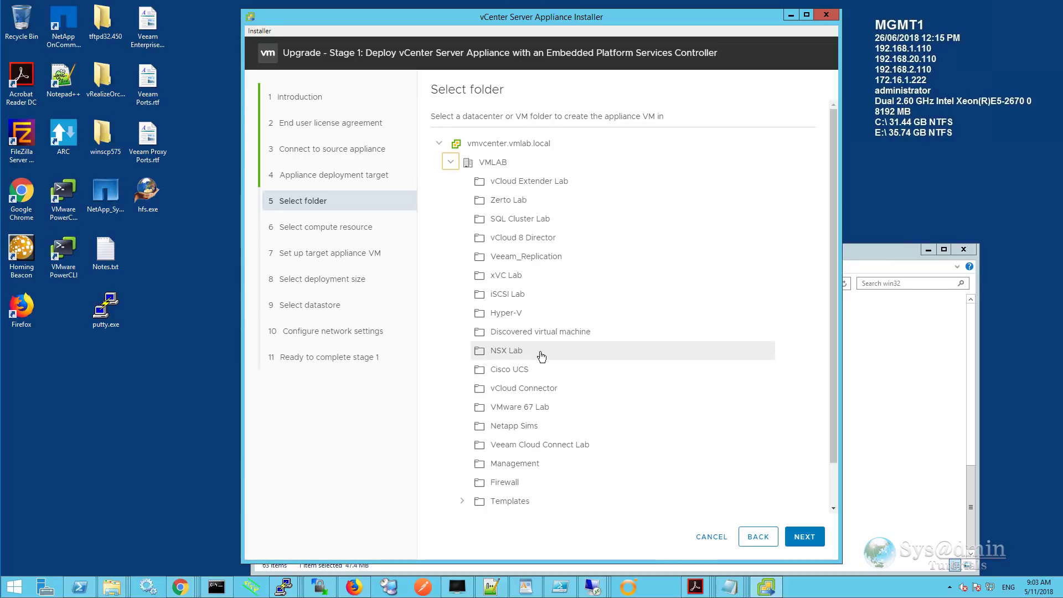
{"action": "left_click", "coordinate": [514, 355]}
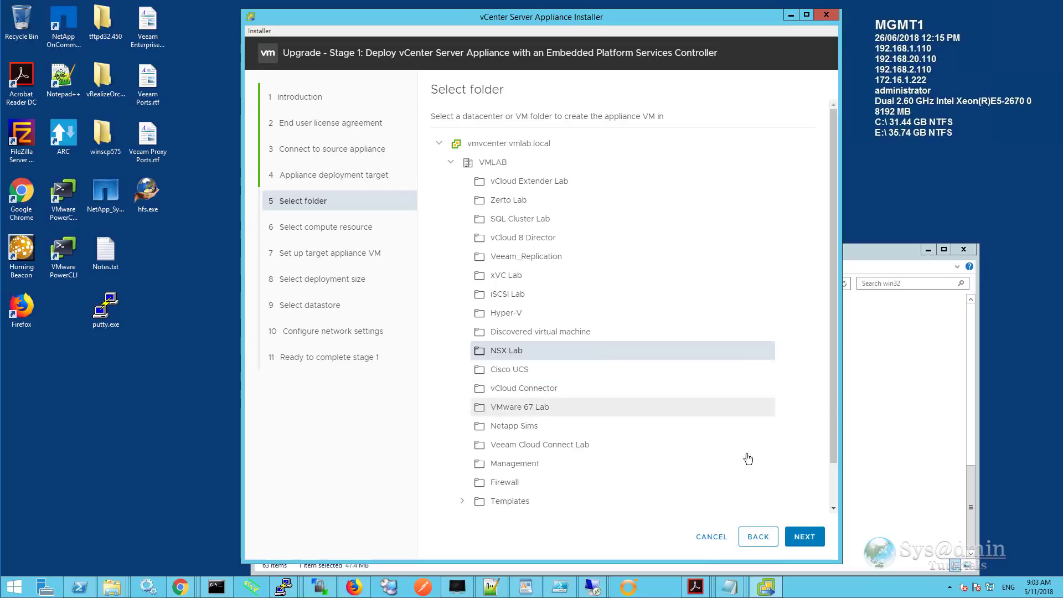
{"action": "left_click", "coordinate": [807, 536]}
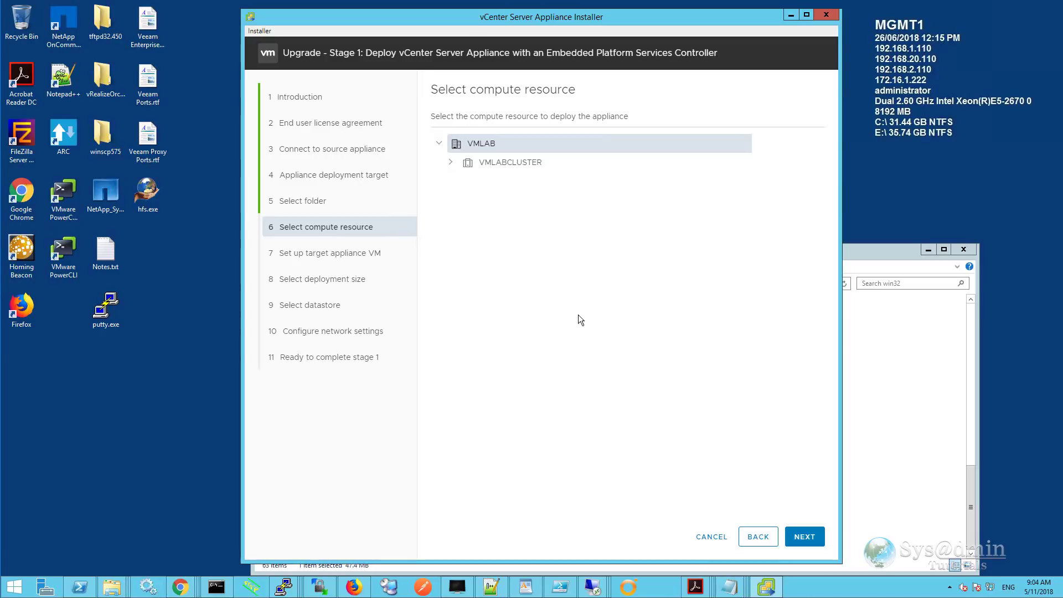
- Choose VMLABCLUSTER under VMLAB as the compute resource for the new appliance
{"action": "left_click", "coordinate": [492, 164]}
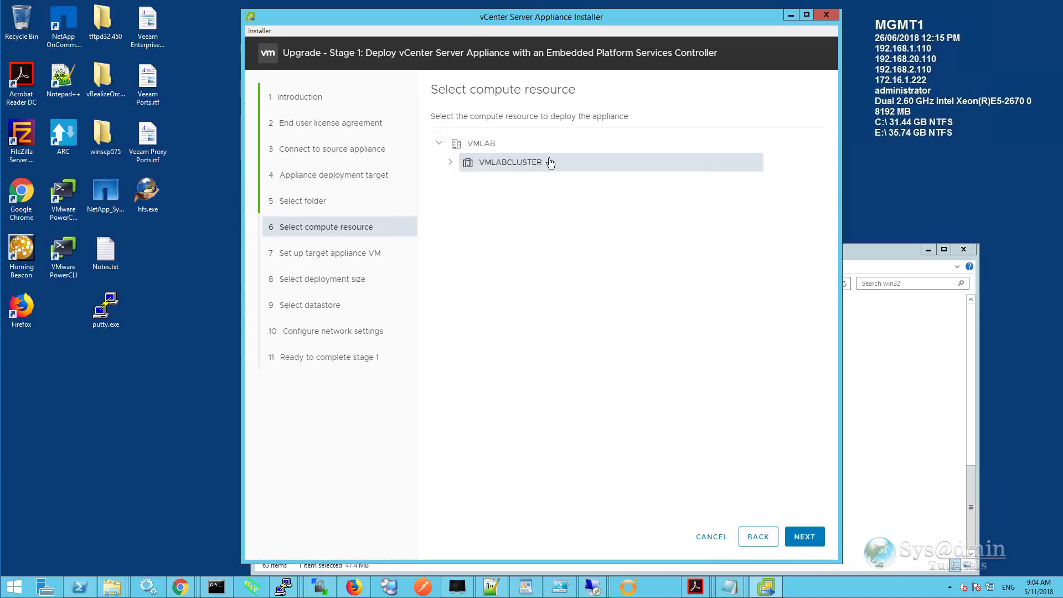
{"action": "left_click", "coordinate": [450, 164]}
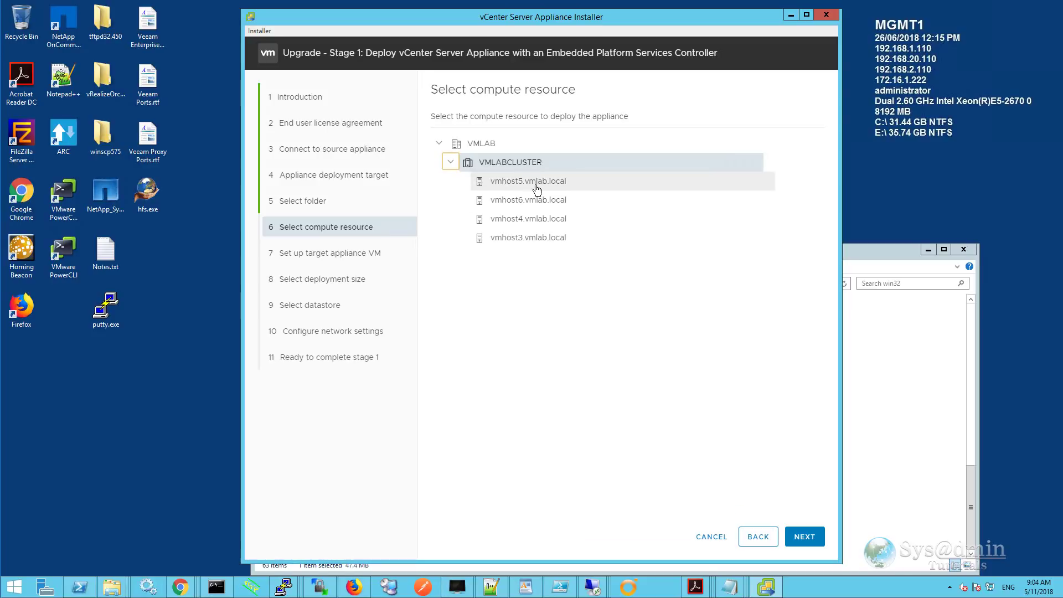
{"action": "left_click", "coordinate": [509, 162]}
{"action": "left_click", "coordinate": [804, 537]}
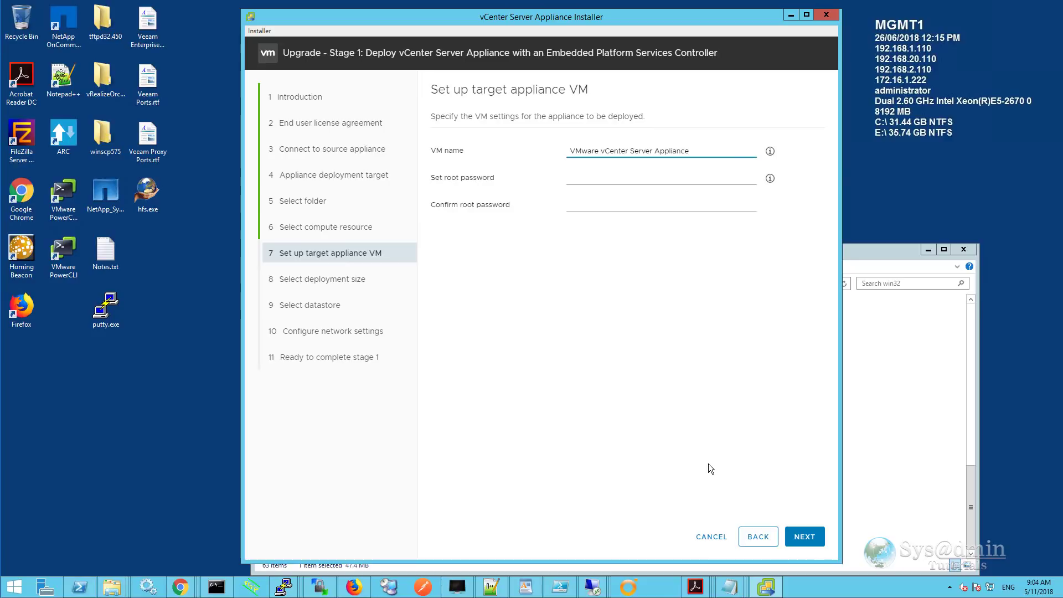
- Name the target appliance VM nsx-a-vc67 and enter and confirm its root password
{"action": "type", "text": "nsx-a-vc67"}
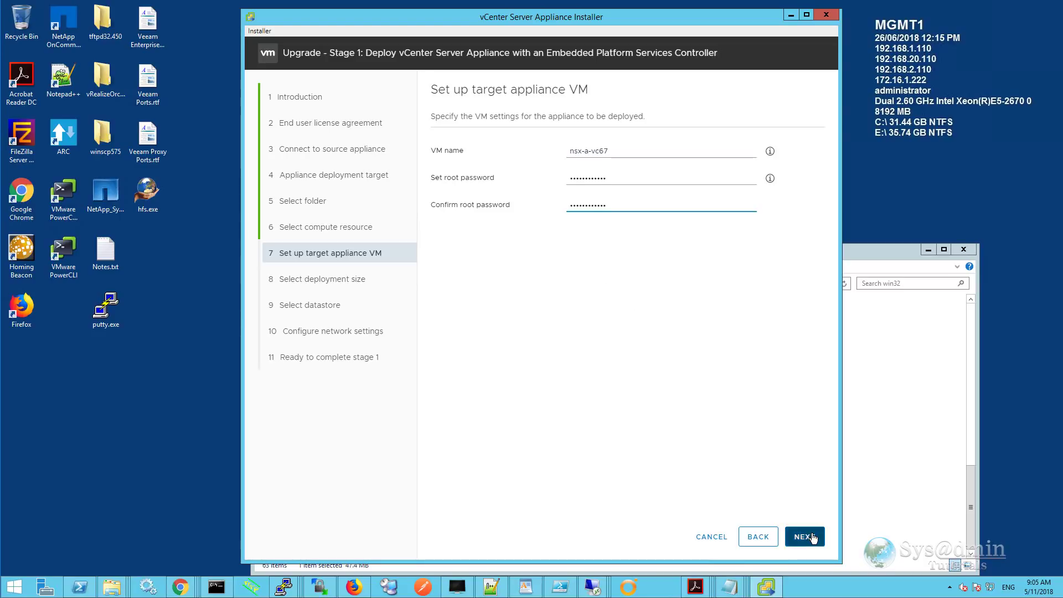
- Compare the Large and X-Large storage sizes, and keep the Tiny deployment size with Default storage for the new appliance
{"action": "left_click", "coordinate": [804, 536]}
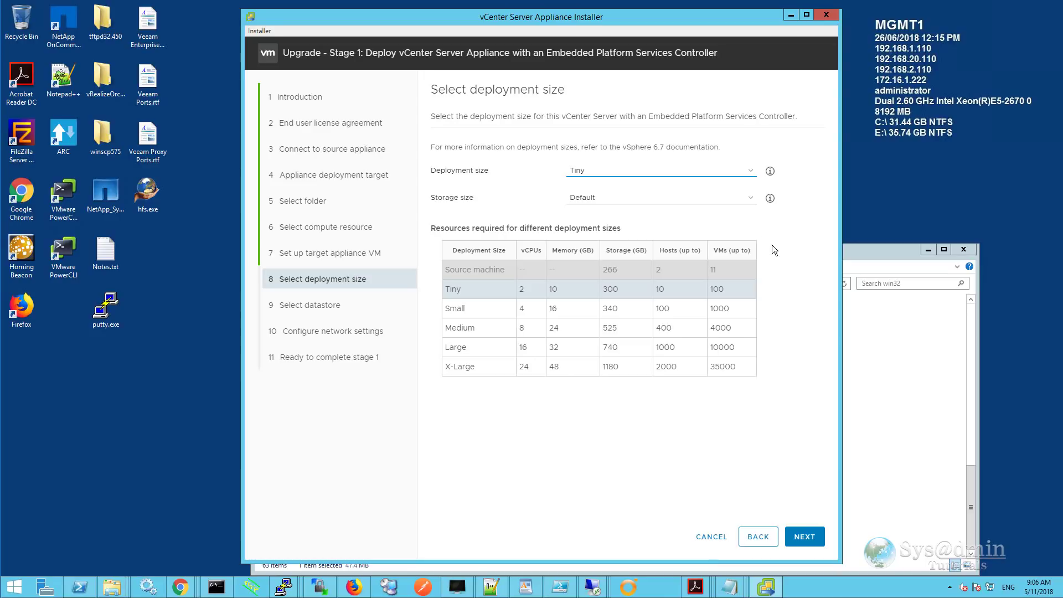
{"action": "left_click", "coordinate": [750, 199]}
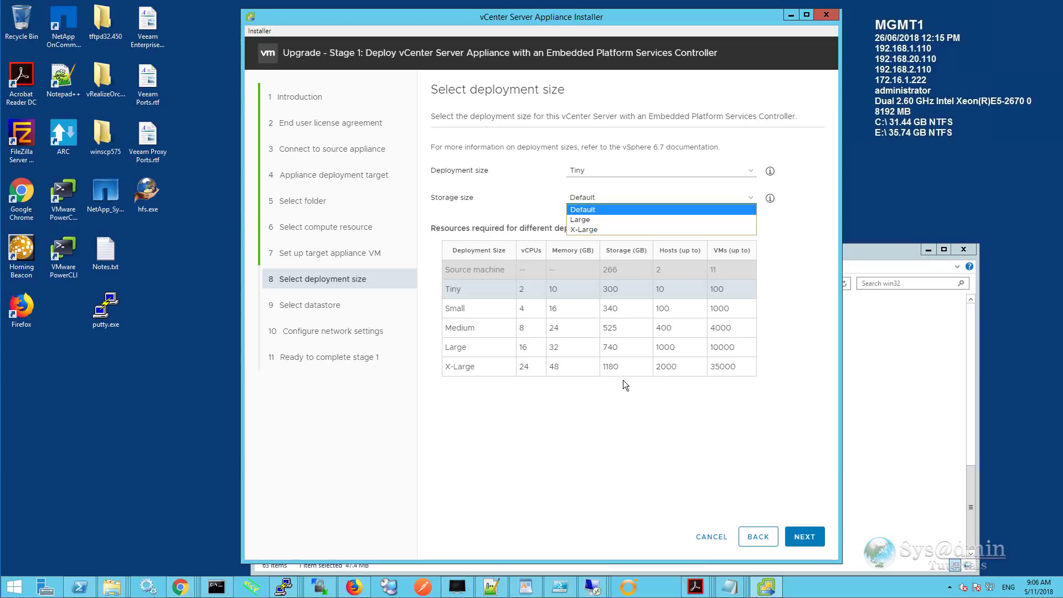
{"action": "left_click", "coordinate": [582, 220]}
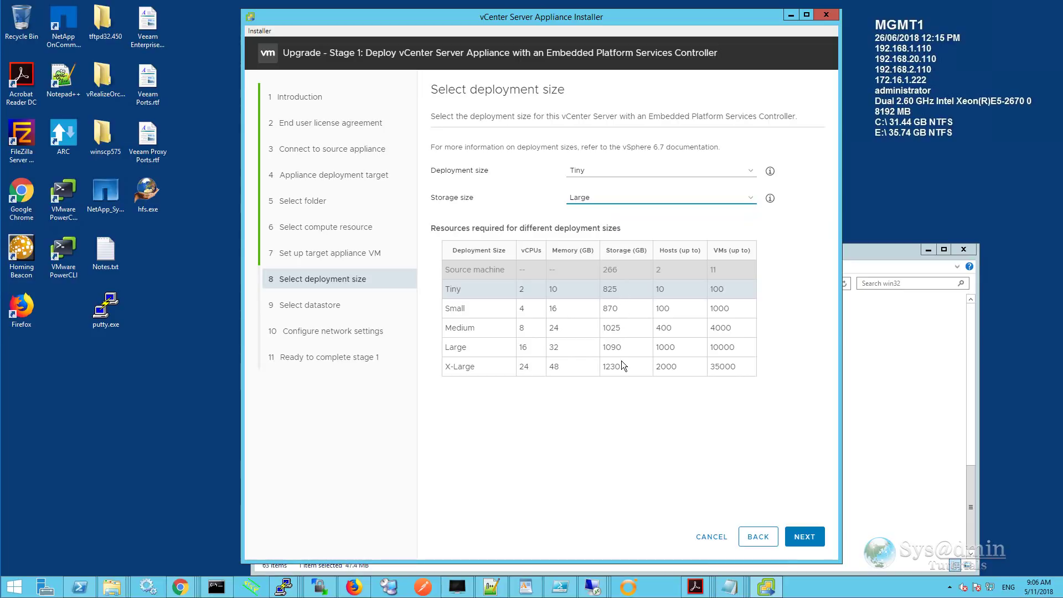
{"action": "left_click", "coordinate": [604, 198]}
{"action": "left_click", "coordinate": [602, 227]}
{"action": "left_click", "coordinate": [615, 198]}
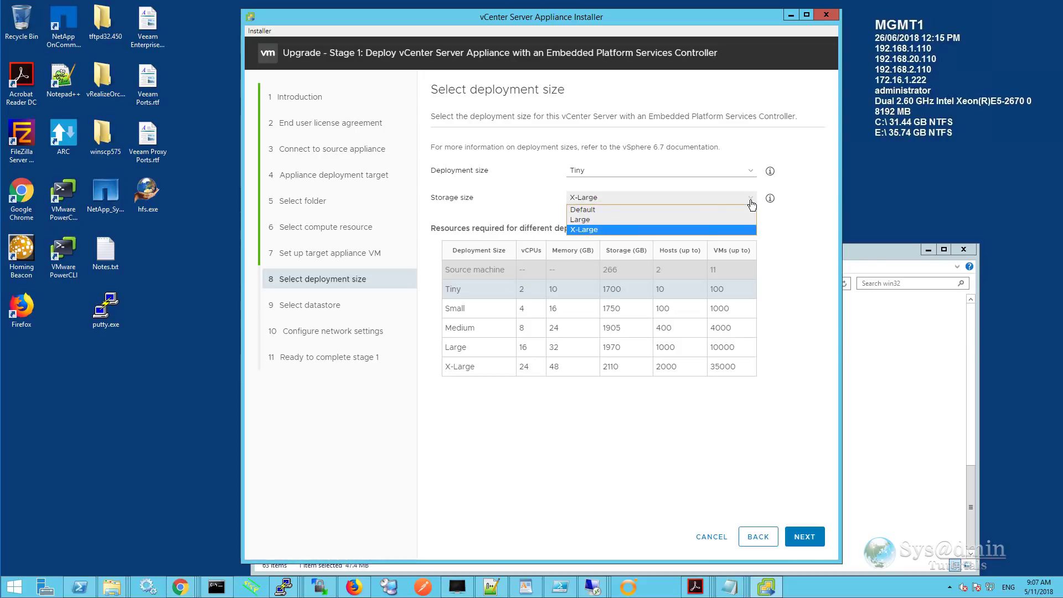
{"action": "left_click", "coordinate": [606, 211]}
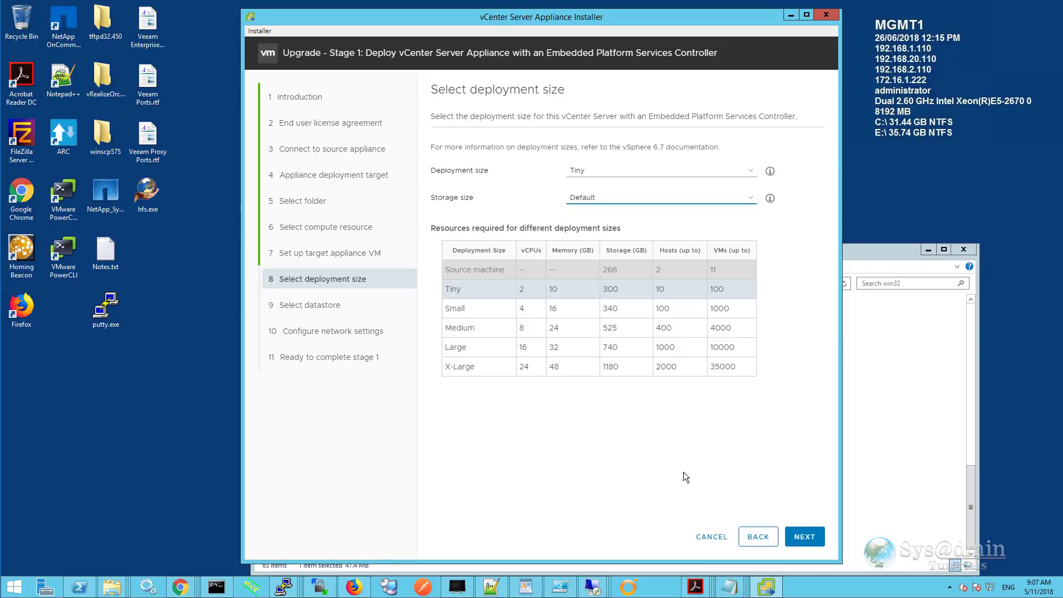
{"action": "left_click", "coordinate": [805, 536]}
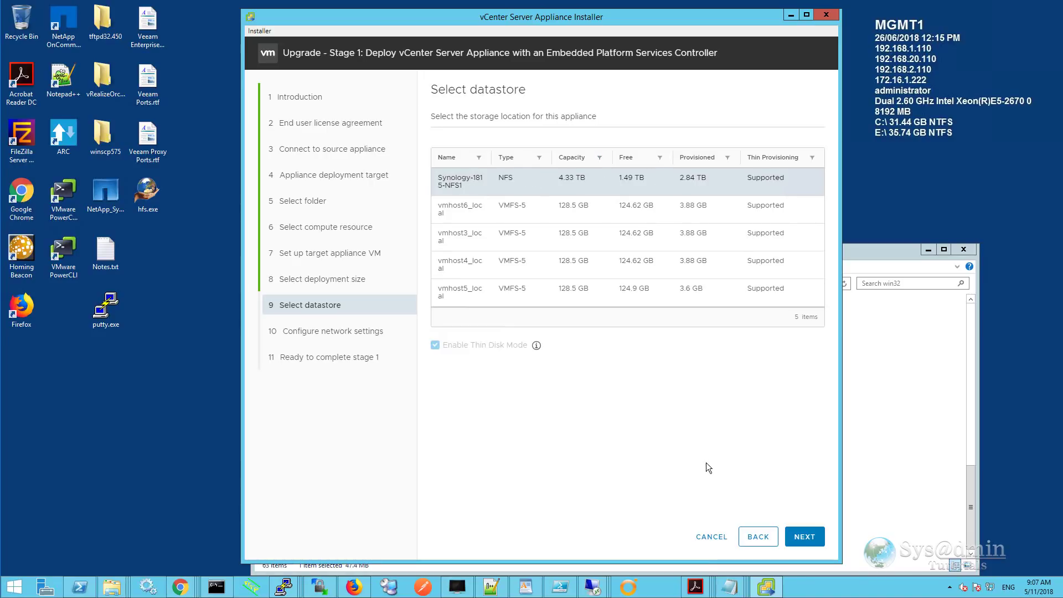
- Accept the Synology-1815-NFS1 datastore and set temporary IP 192.168.1.74, subnet mask 255.255.255.0, gateway 192.168.1.1 and DNS server 192.168.1.101
{"action": "left_click", "coordinate": [804, 536]}
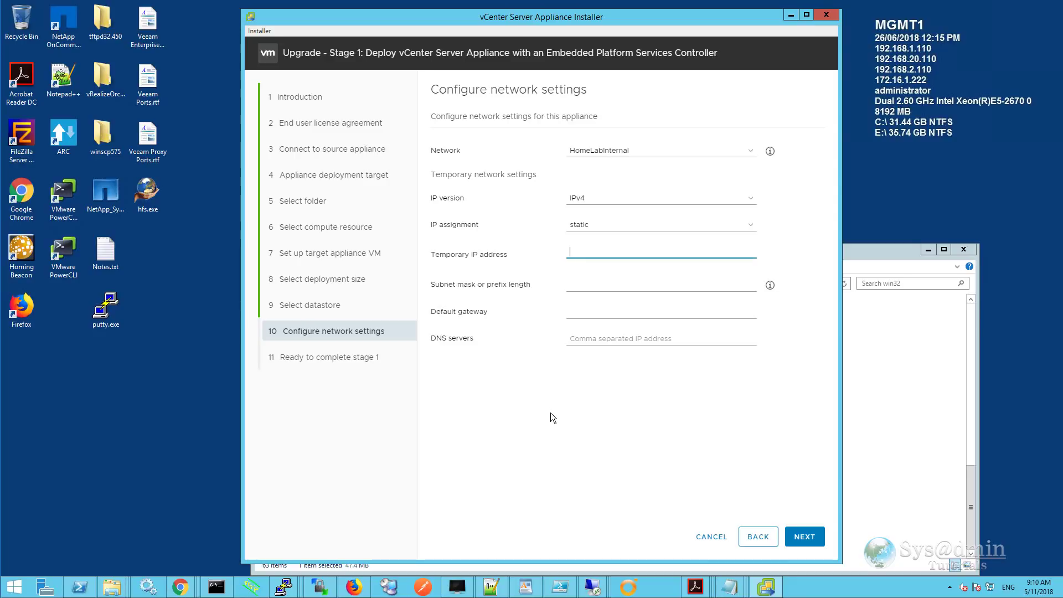
{"action": "type", "text": "192.168.1.74"}
{"action": "left_click", "coordinate": [585, 285]}
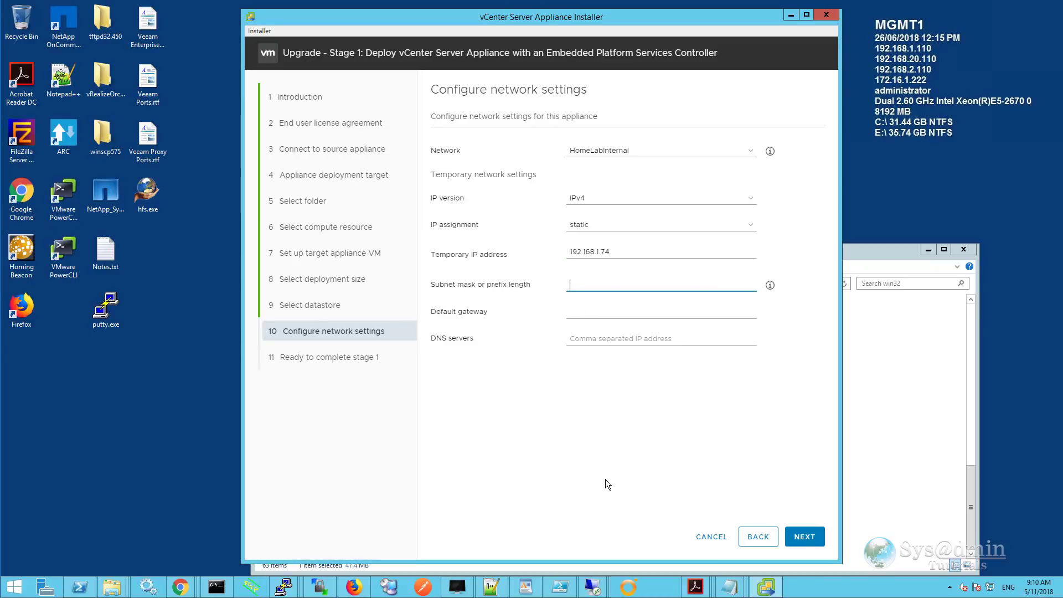
{"action": "type", "text": "255.255.255.0"}
{"action": "left_click", "coordinate": [670, 311]}
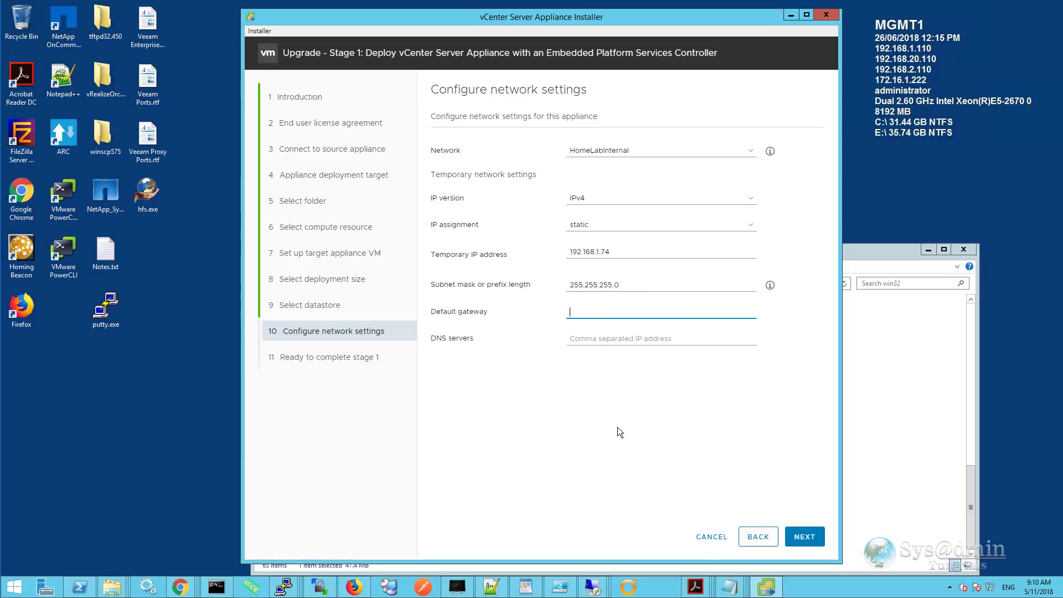
{"action": "type", "text": "192.168.1.1"}
{"action": "key", "text": "Tab"}
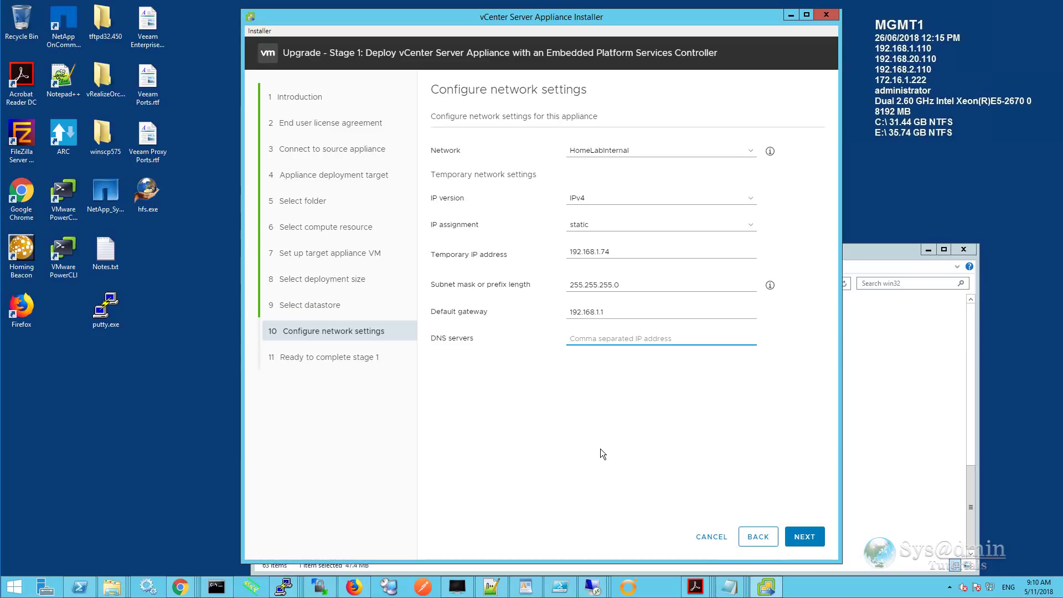
{"action": "type", "text": "192.168.1.101"}
{"action": "left_click", "coordinate": [804, 536]}
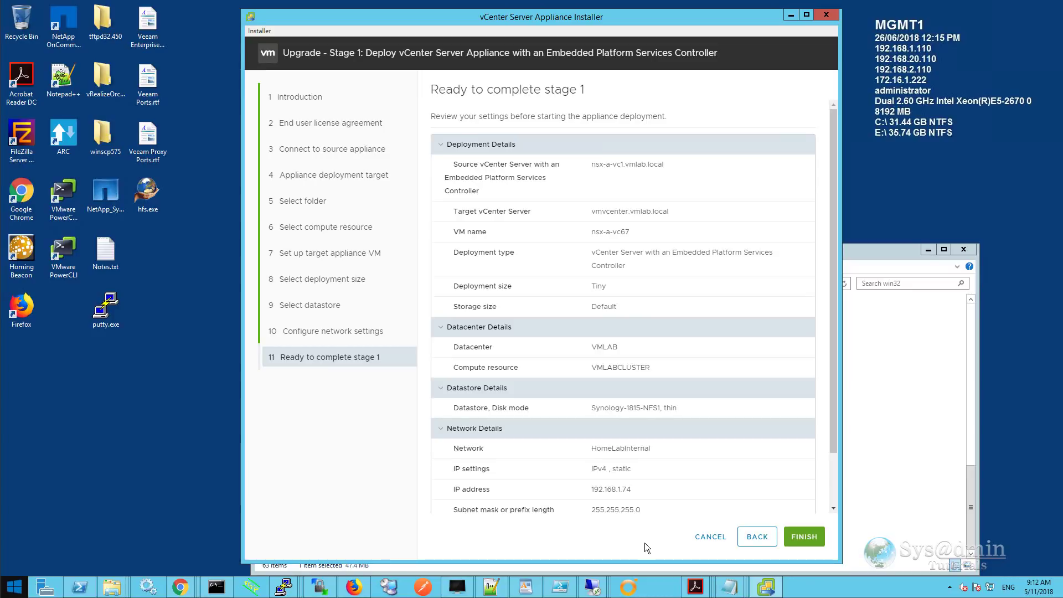
- Start the stage 1 deployment of the new appliance and continue to the stage 2 setup
{"action": "left_click", "coordinate": [805, 537]}
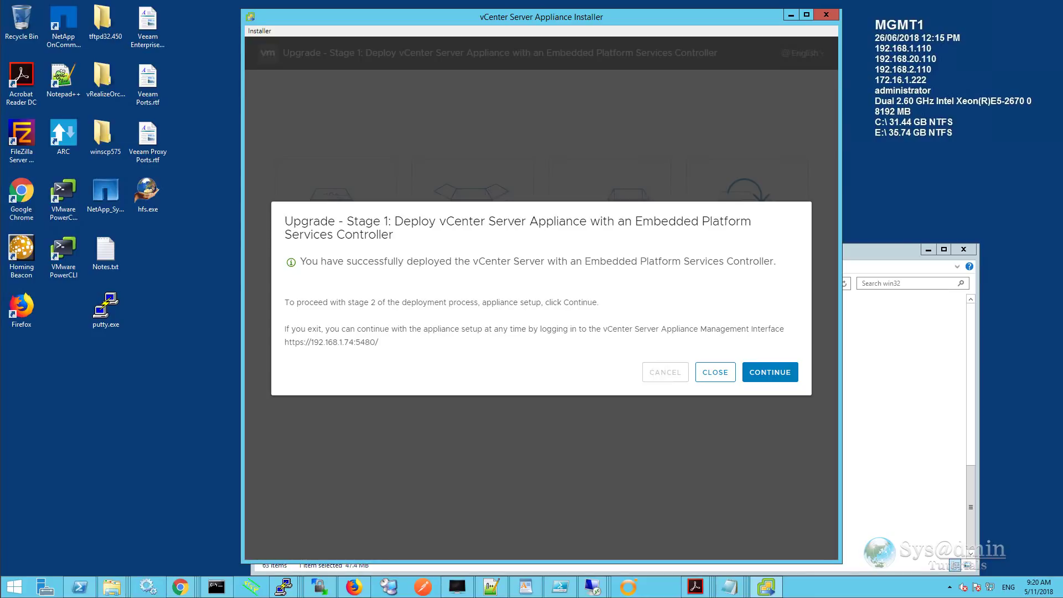
{"action": "left_click", "coordinate": [768, 379]}
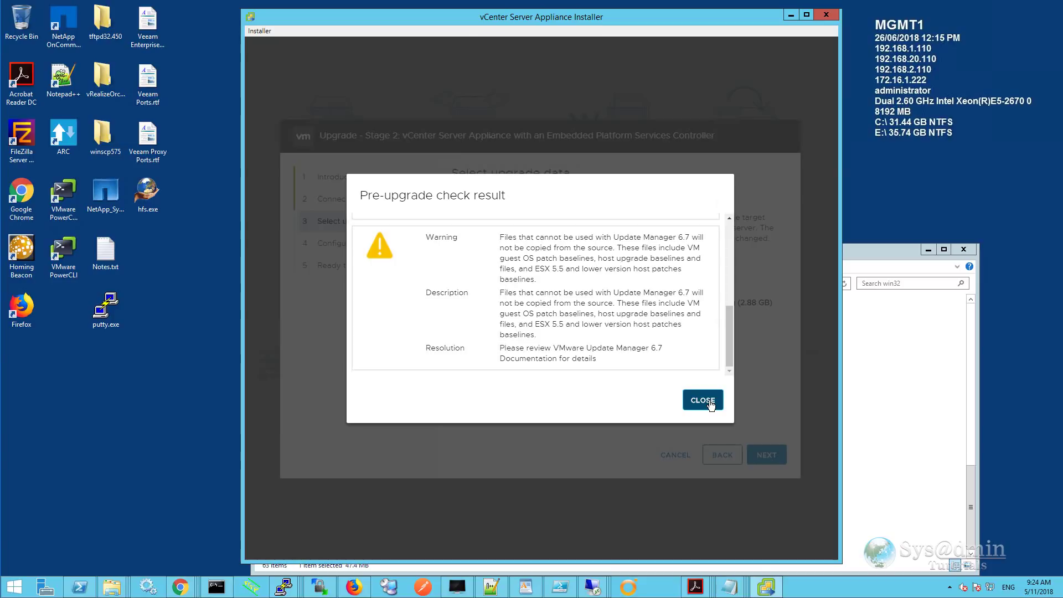
- Dismiss the pre-upgrade check result, choose to copy only the configuration data, and opt out of the Customer Experience Improvement Program
{"action": "left_click", "coordinate": [711, 404]}
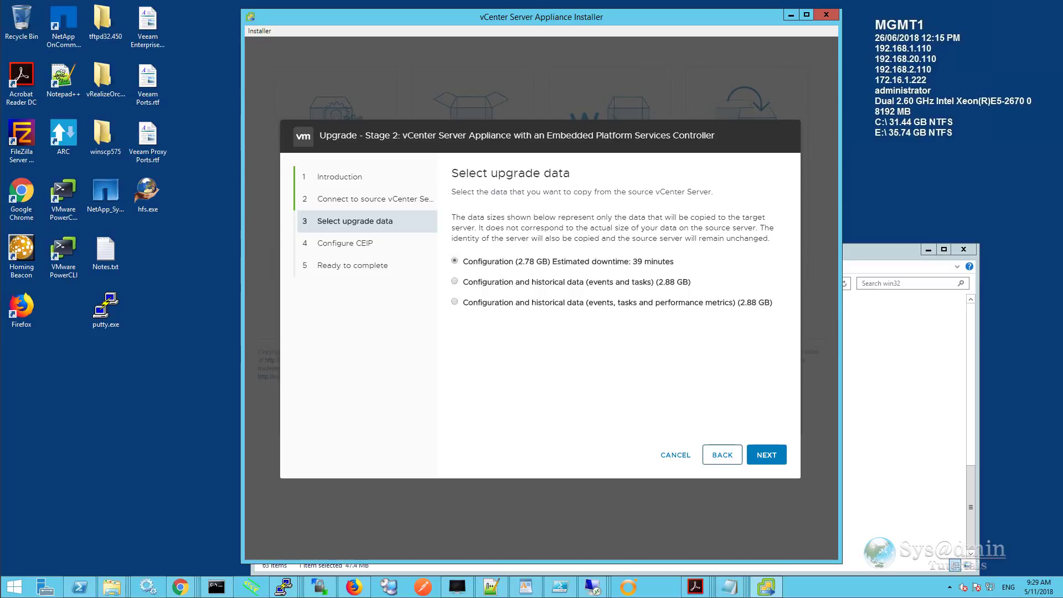
{"action": "left_click", "coordinate": [766, 455]}
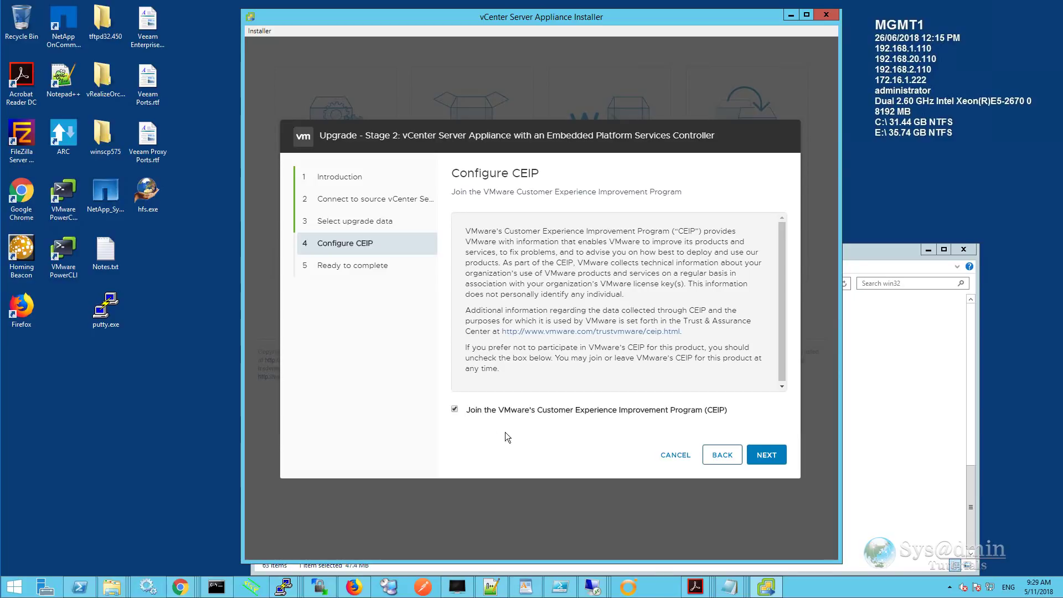
{"action": "left_click", "coordinate": [455, 409]}
{"action": "left_click", "coordinate": [767, 455]}
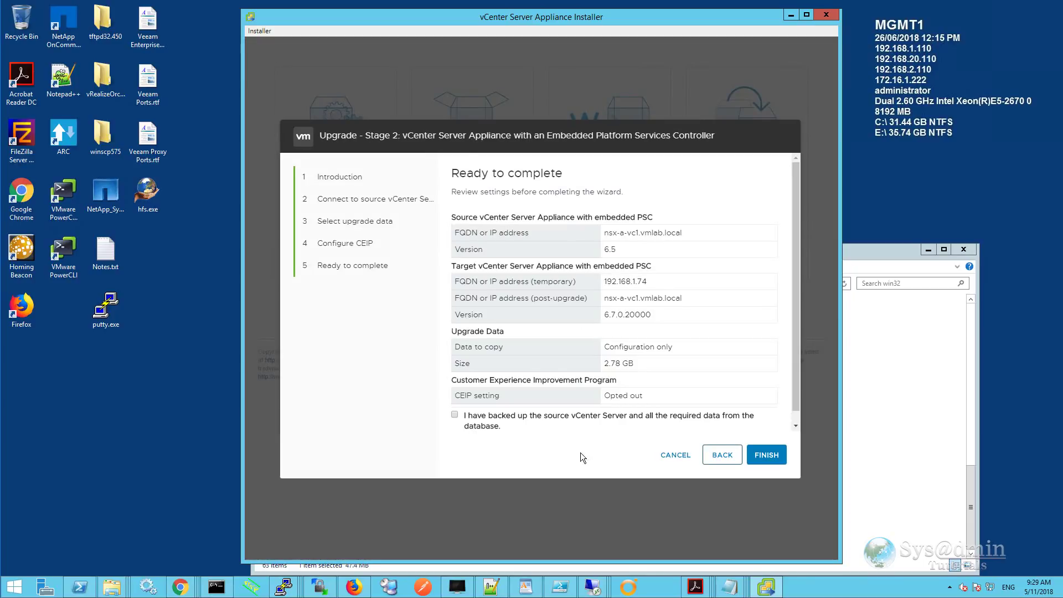
- Confirm that the source vCenter Server is backed up and start the stage 2 upgrade, accepting the source shutdown
{"action": "scroll", "coordinate": [795, 241], "scroll_direction": "down", "scroll_amount": 1}
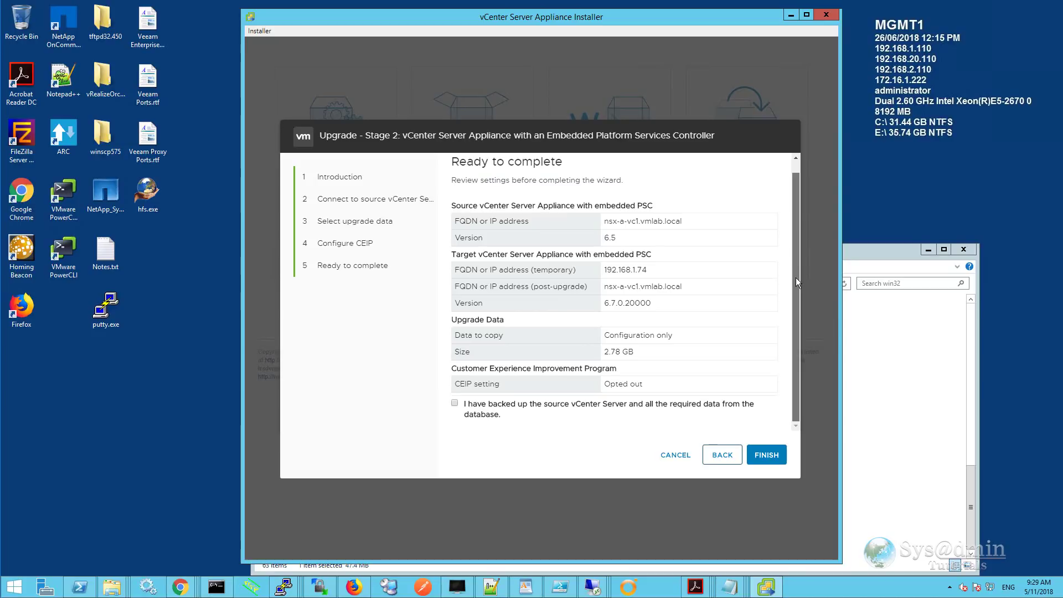
{"action": "scroll", "coordinate": [799, 251], "scroll_direction": "up", "scroll_amount": 1}
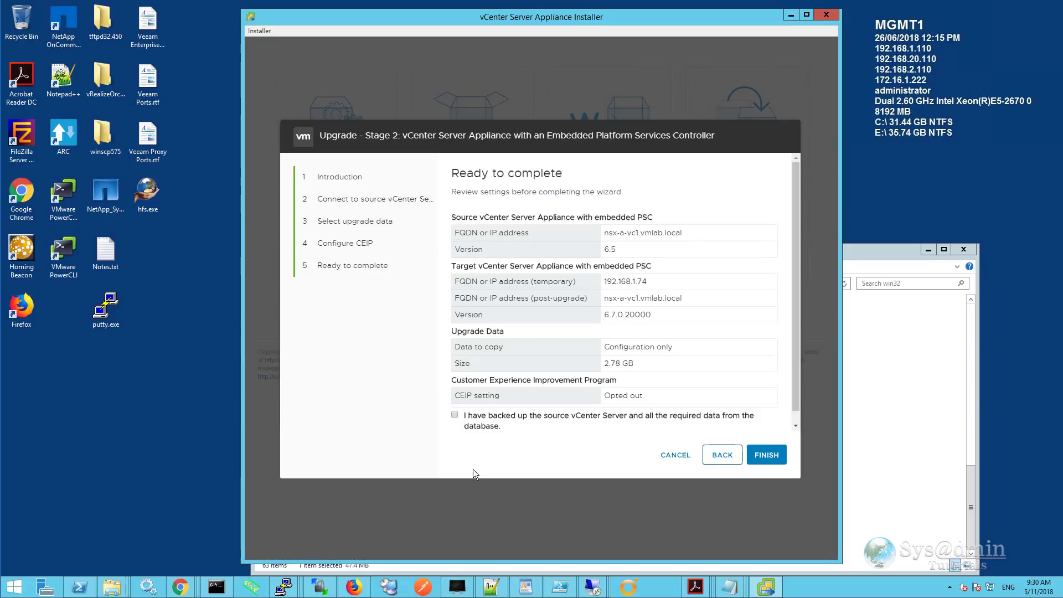
{"action": "left_click", "coordinate": [455, 414]}
{"action": "left_click", "coordinate": [766, 456]}
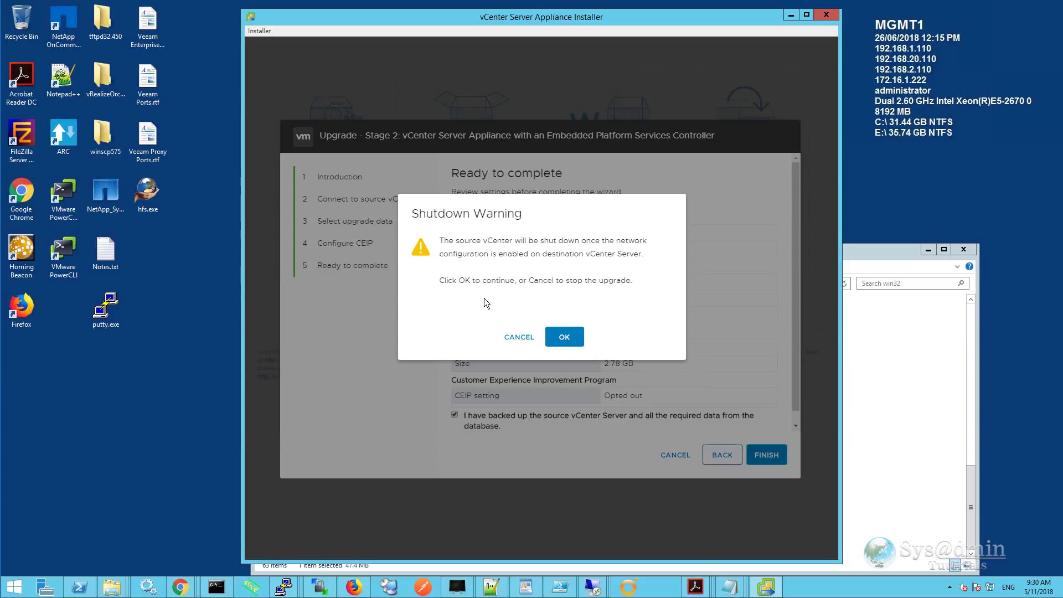
{"action": "left_click", "coordinate": [566, 339]}
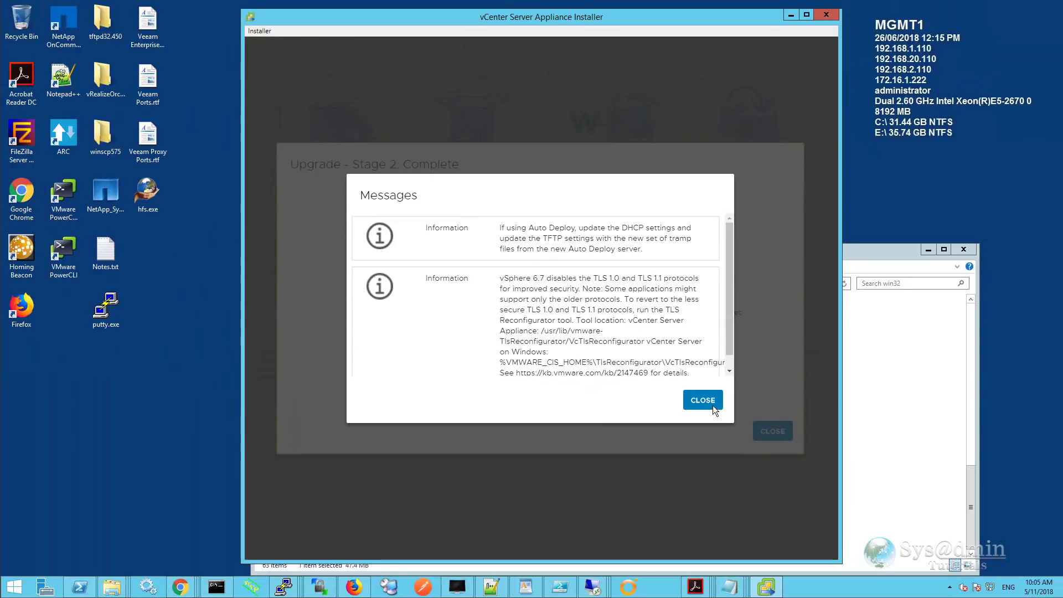
- Dismiss the upgrade messages, open the appliance's Getting Started page in the browser and launch the vSphere Client (HTML5)
{"action": "left_click", "coordinate": [711, 404]}
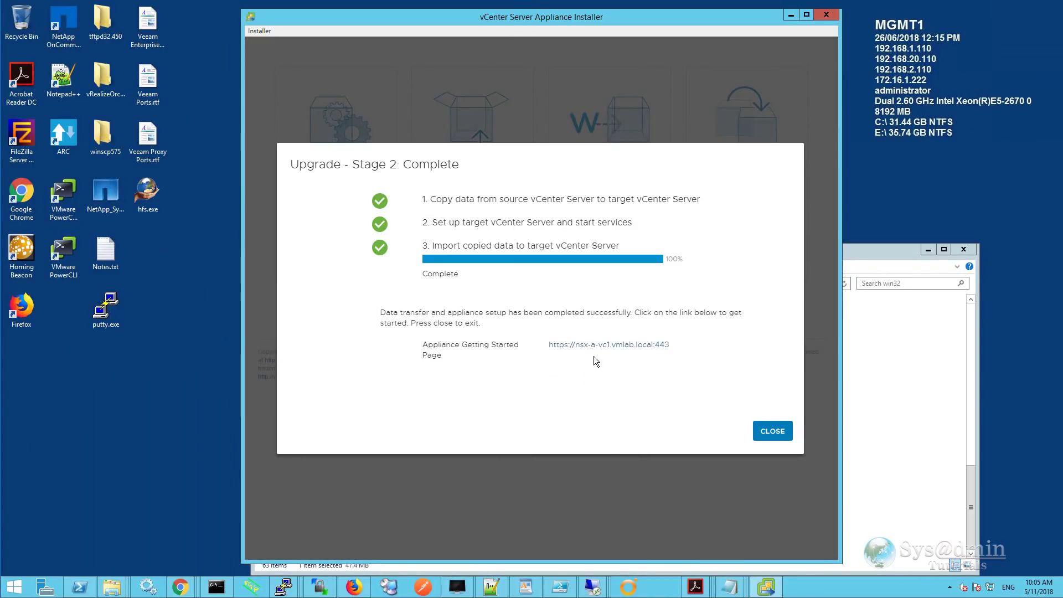
{"action": "left_click", "coordinate": [570, 346]}
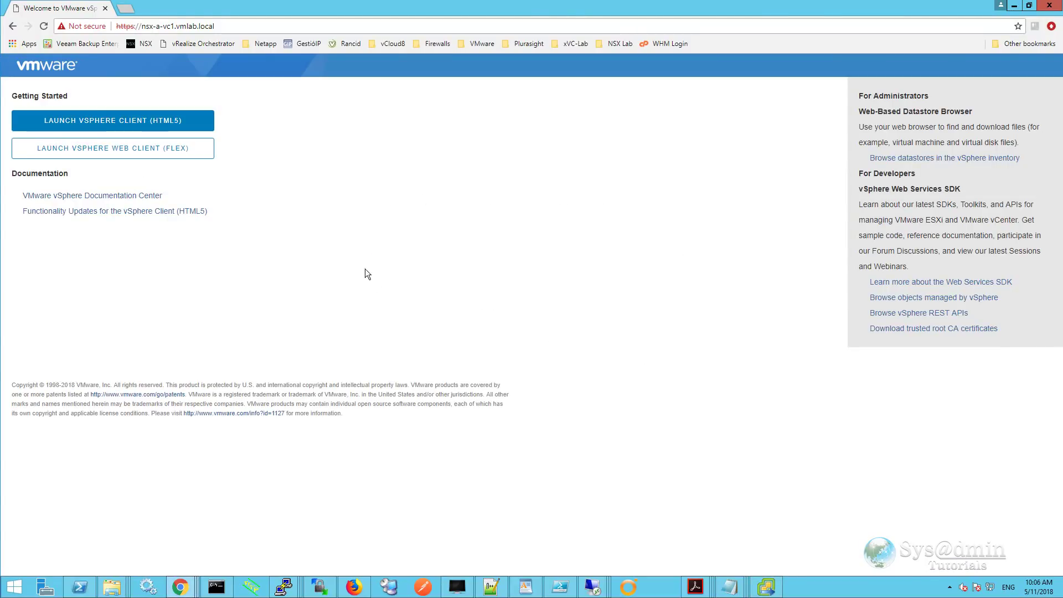
{"action": "left_click", "coordinate": [100, 123]}
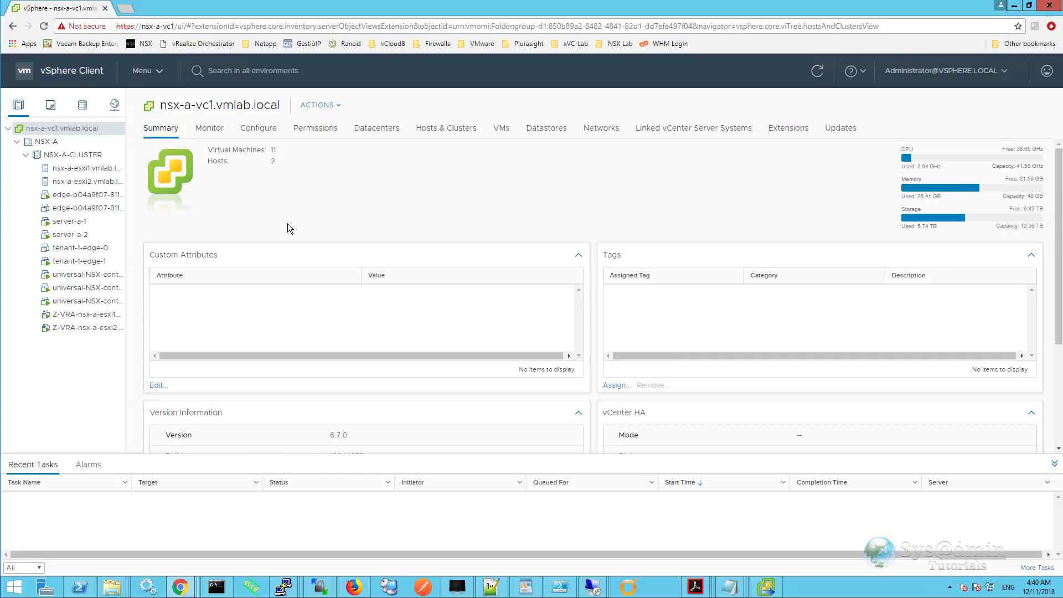
- Check the version and build of nsx-a-vc1.vmlab.local against the VMware Knowledge Base list of vCenter Server build numbers
{"action": "scroll", "coordinate": [288, 223], "scroll_direction": "down", "scroll_amount": 3}
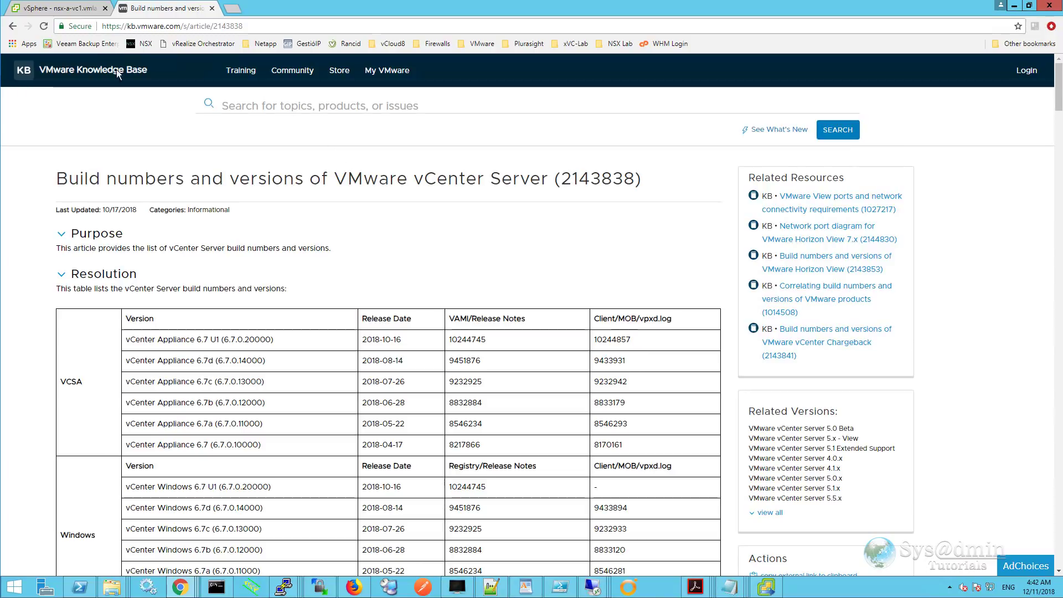
{"action": "left_click", "coordinate": [62, 9]}
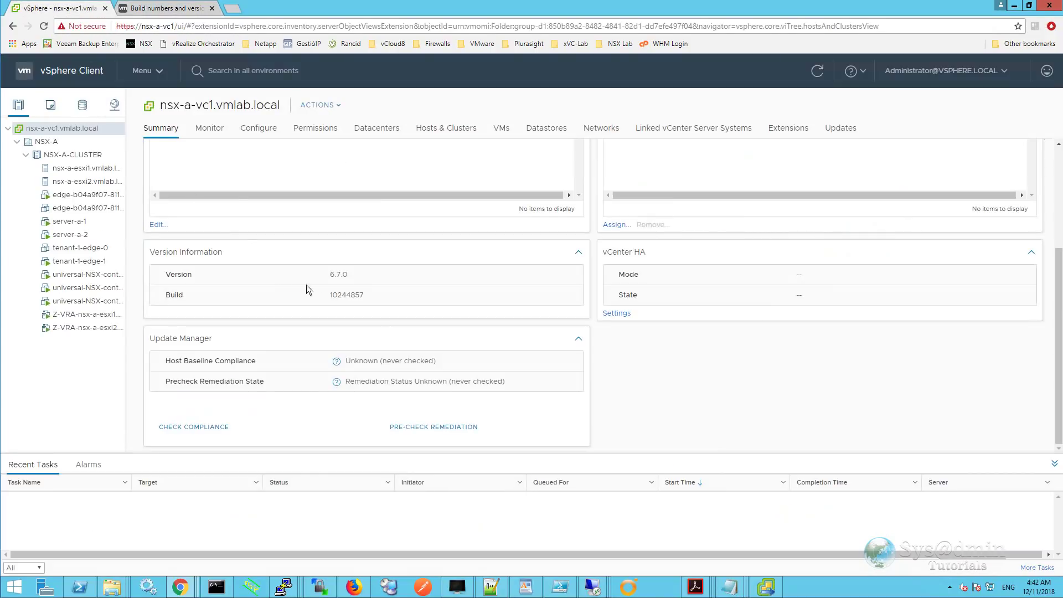